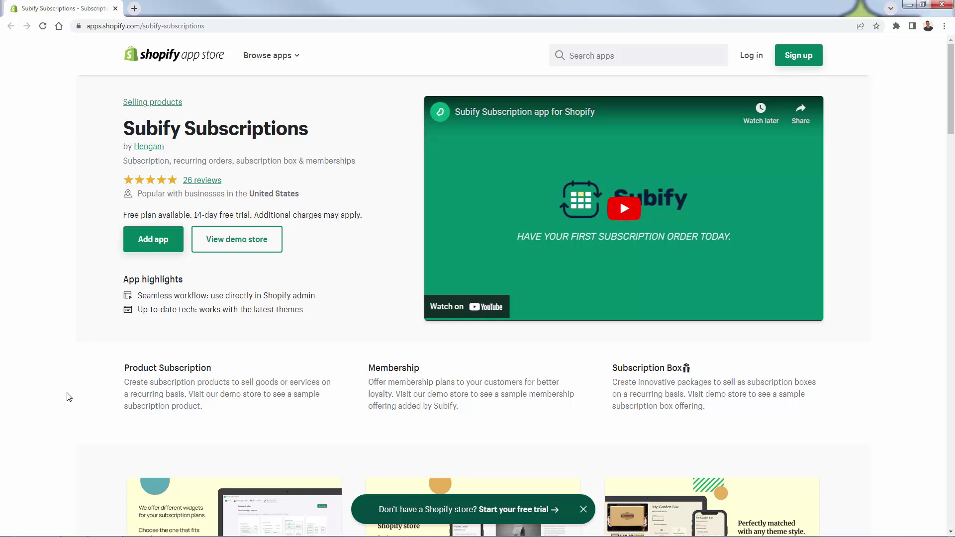
Step: Scroll down the Subify Subscriptions listing and select the Subscription Box heading text
scroll(68, 397, "down", 3)
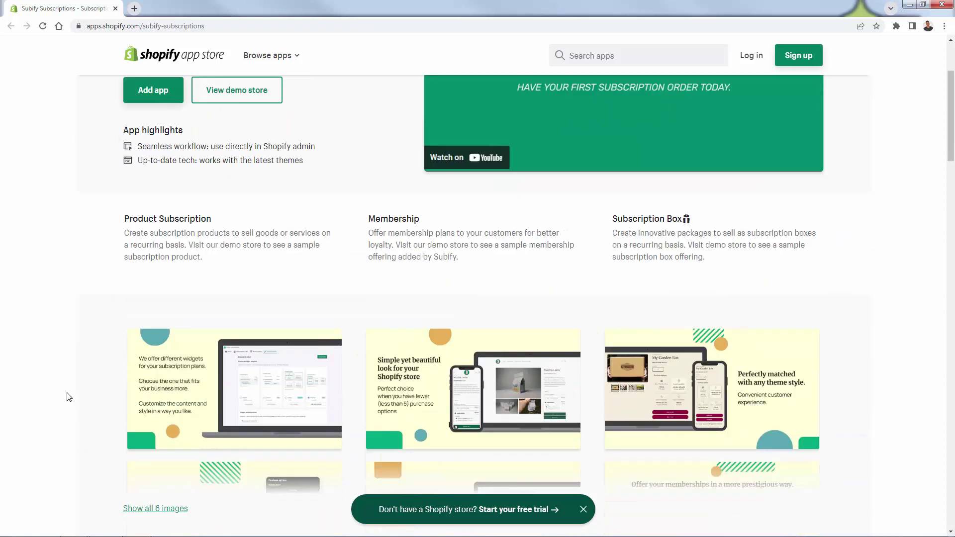
scroll(69, 398, "down", 1)
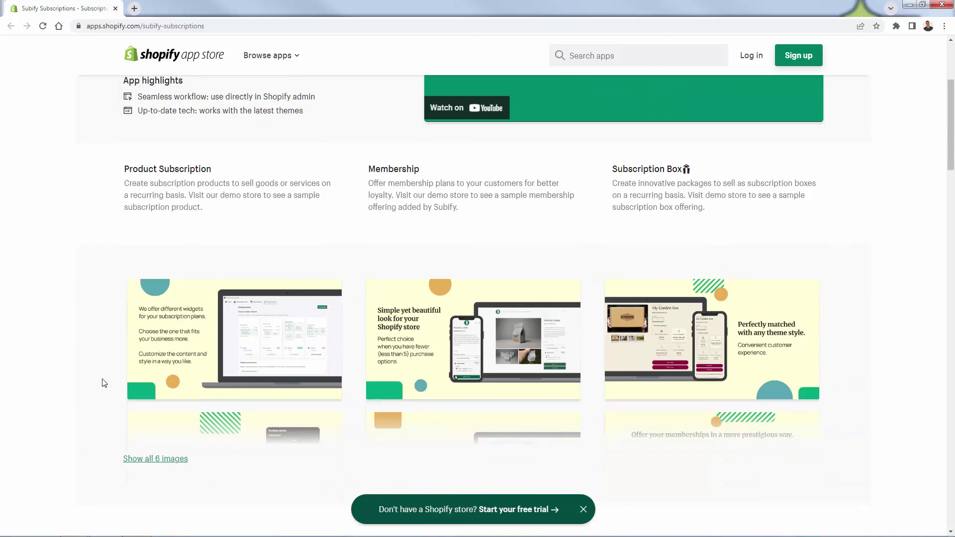
triple_click(647, 169)
left_click_drag(674, 195, 677, 200)
Step: Page through the screenshots from the first to the many-options slide, then close the viewer
left_click(223, 349)
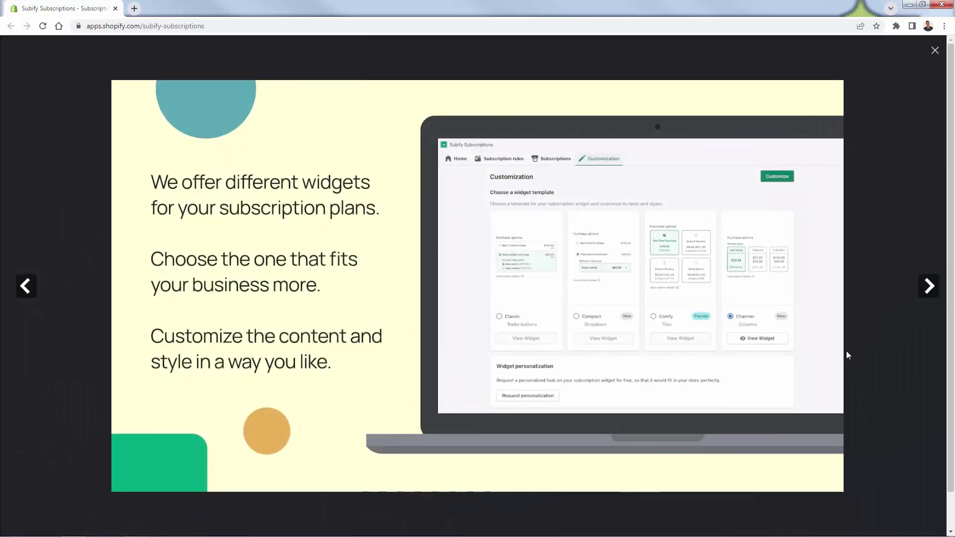
left_click(929, 287)
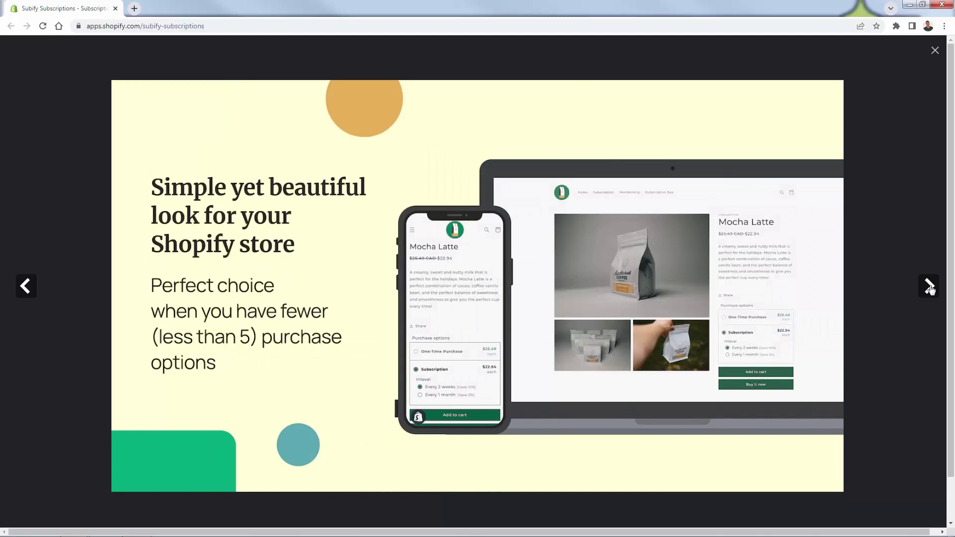
left_click(929, 287)
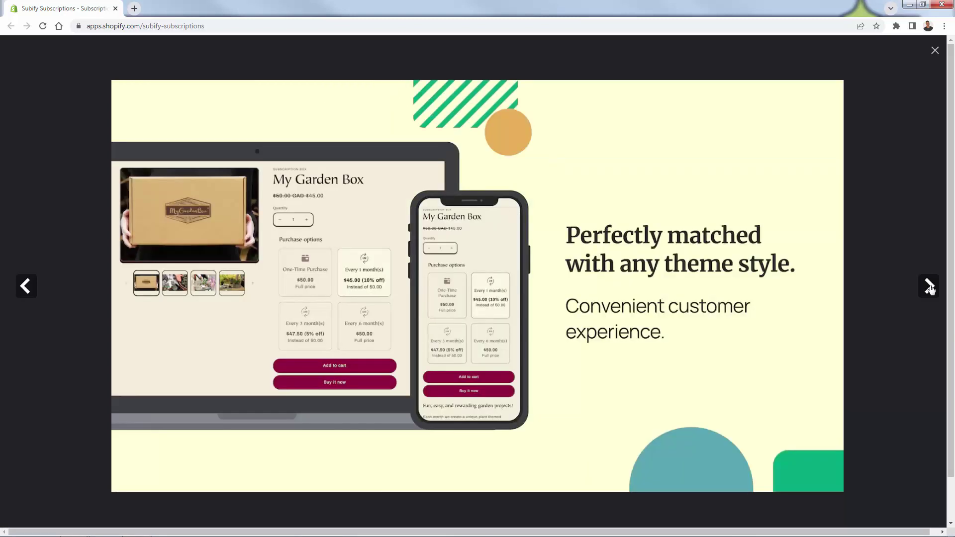
left_click(930, 288)
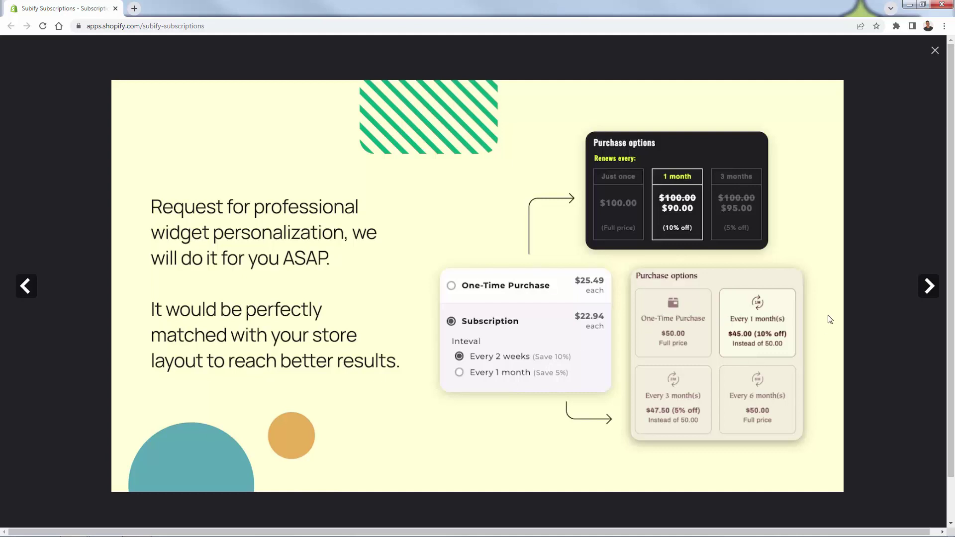
left_click(927, 287)
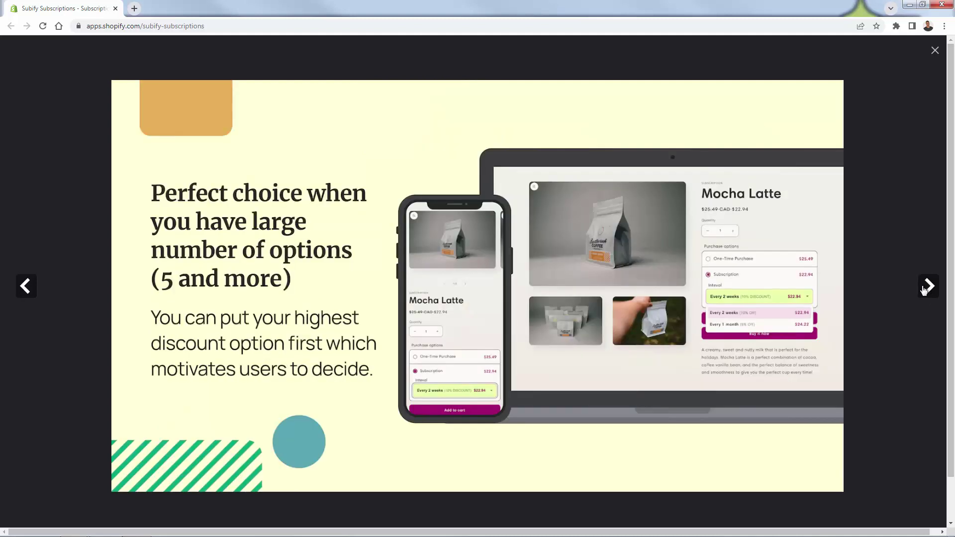
left_click(936, 51)
Step: Scroll back up to the top of the Subify Subscriptions app listing
scroll(305, 154, "up", 4)
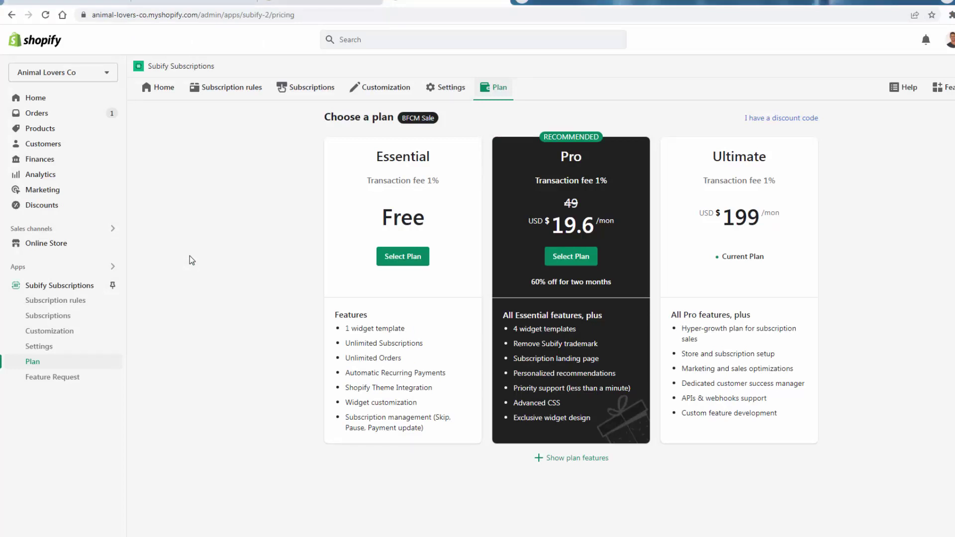
Step: Apply the discount code 'cener' so the Pro plan price drops to 9.8
left_click(794, 120)
left_click(766, 137)
type("cener")
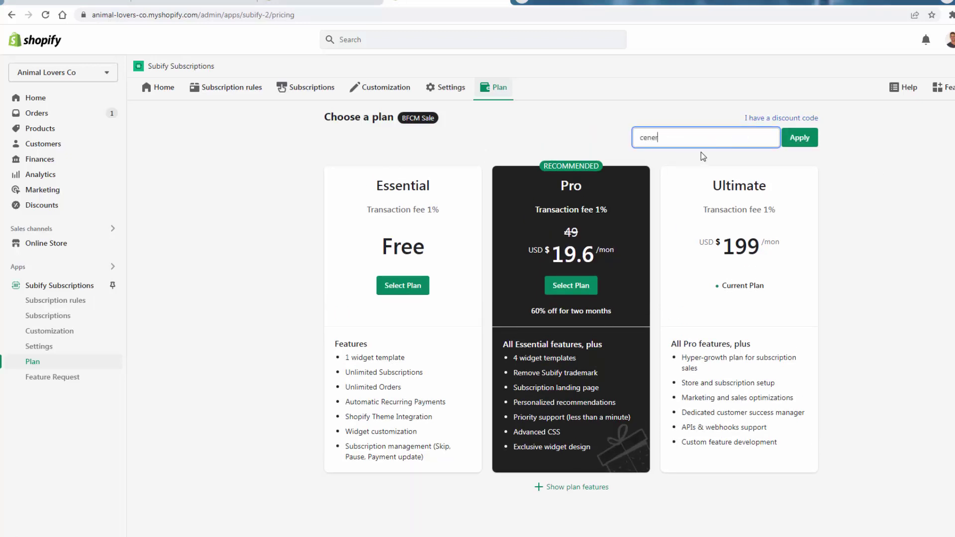
left_click(798, 139)
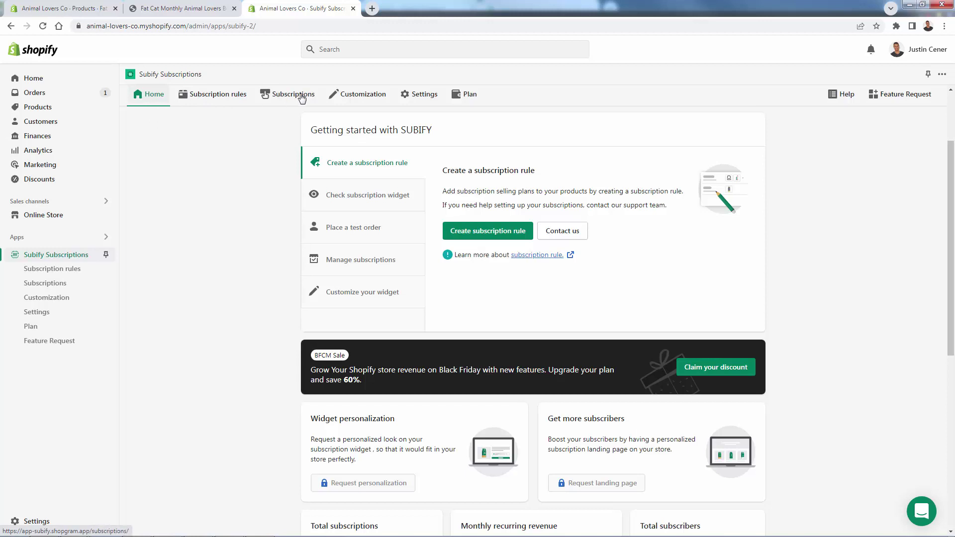
Step: Look over the Customization widget templates, then switch to the empty Subscription rules page
left_click(352, 96)
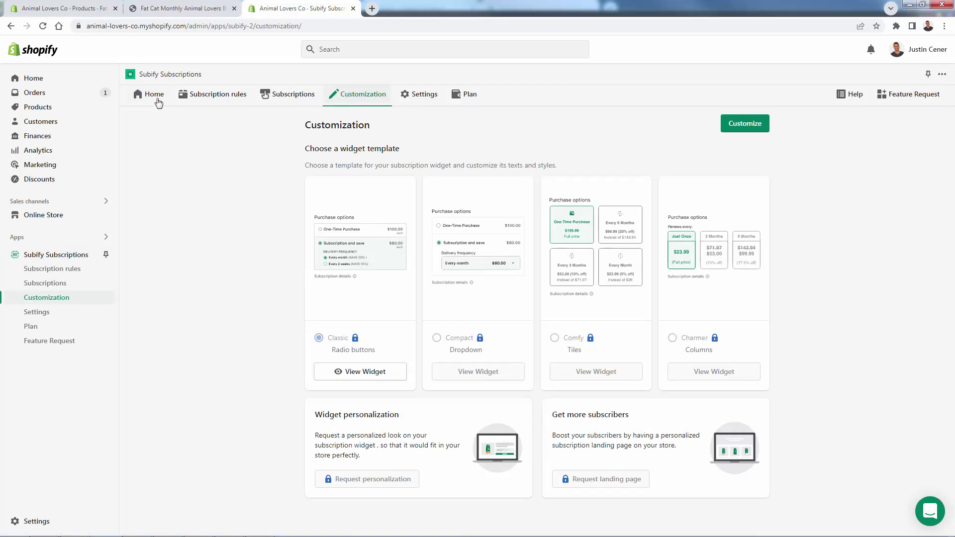
left_click(205, 100)
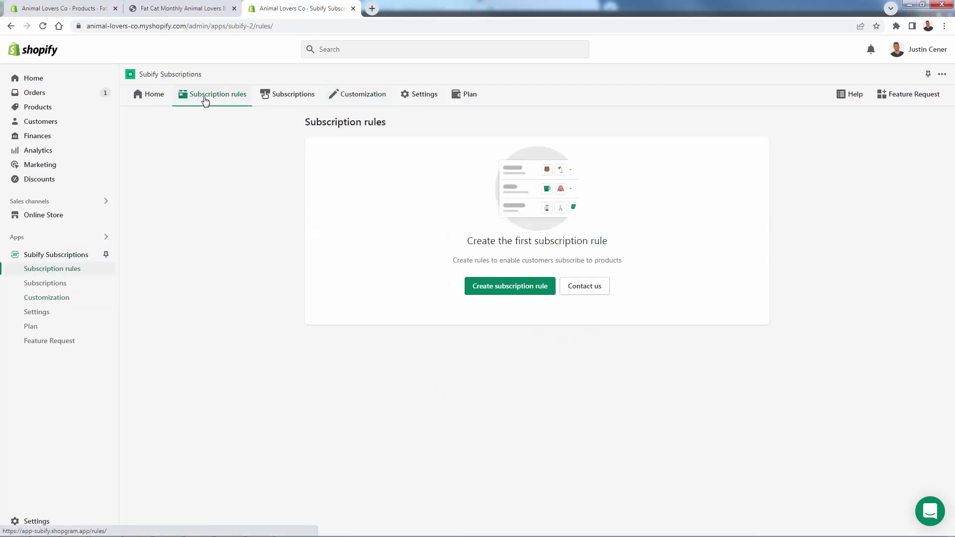
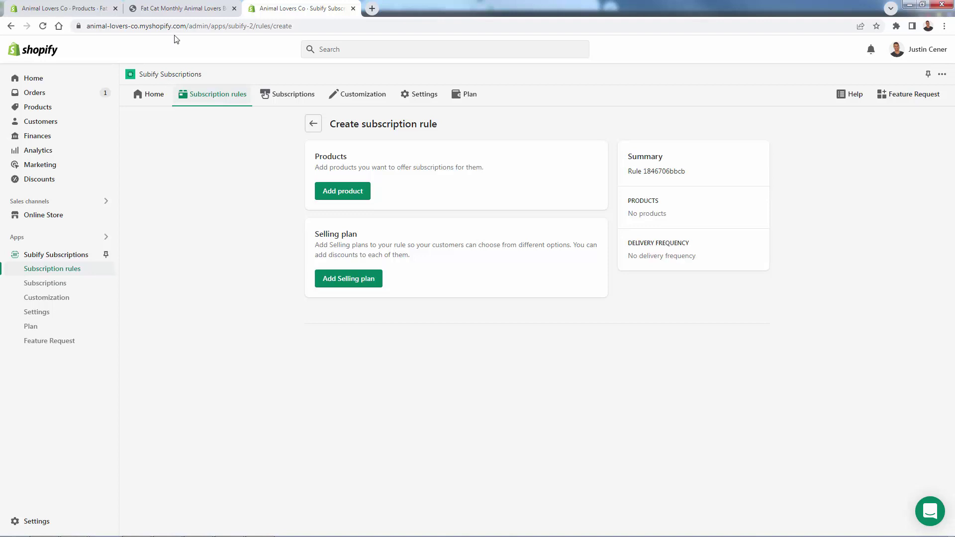
Step: Switch to the Fat Cat Monthly Animal Lovers Box storefront page, priced $25.99 with sizes S–3XL
left_click(184, 9)
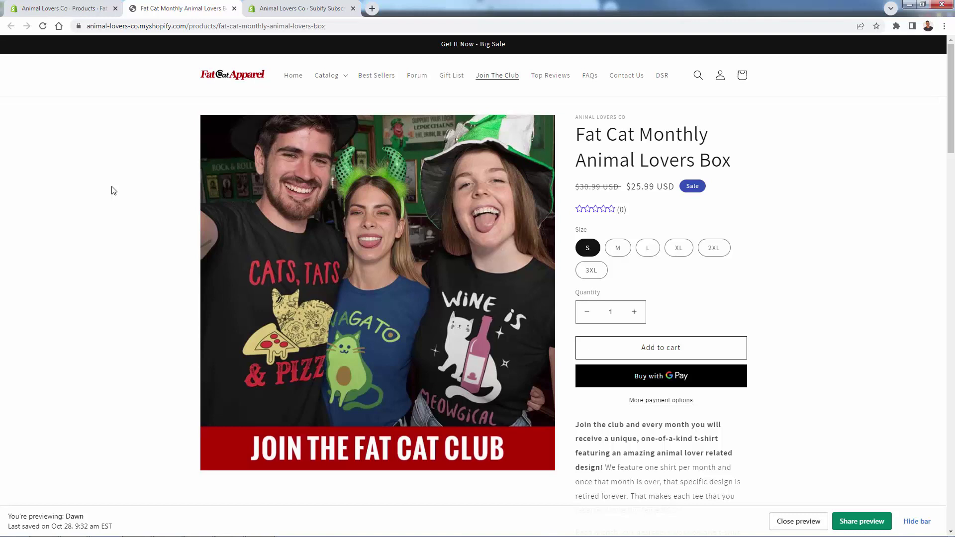
left_click(292, 8)
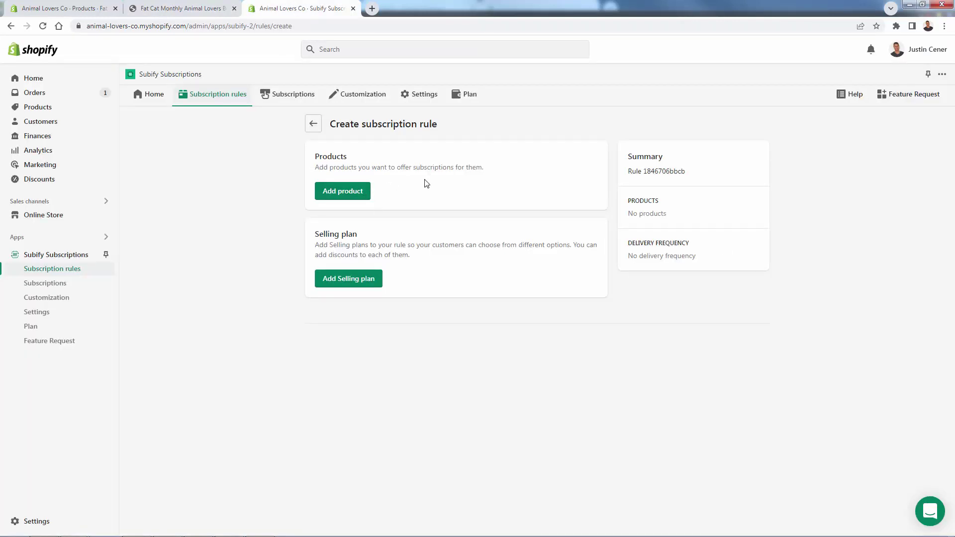
left_click(363, 192)
Step: Search 'fat cat' and add the Fat Cat Monthly Animal Lovers Box, all sizes, to the rule
left_click(426, 214)
type("fat cat")
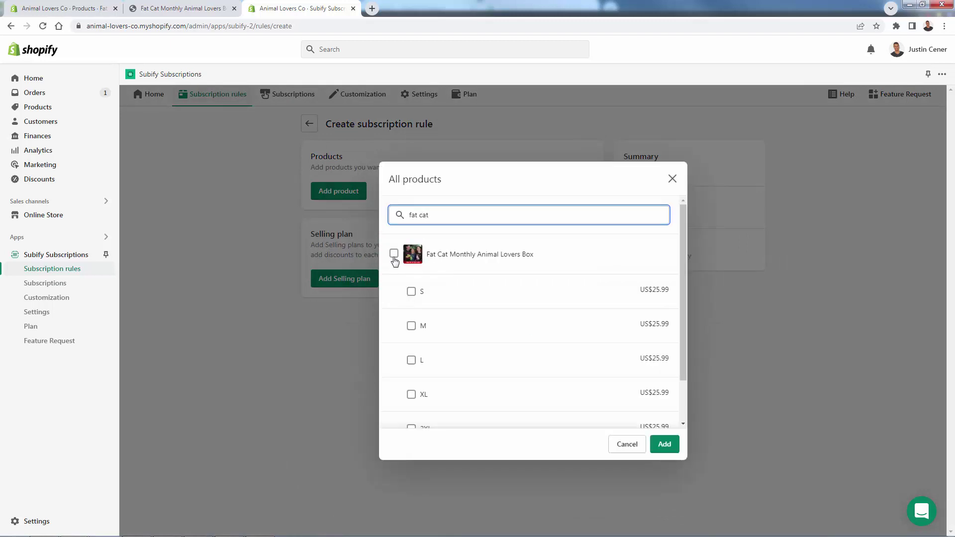
left_click(394, 254)
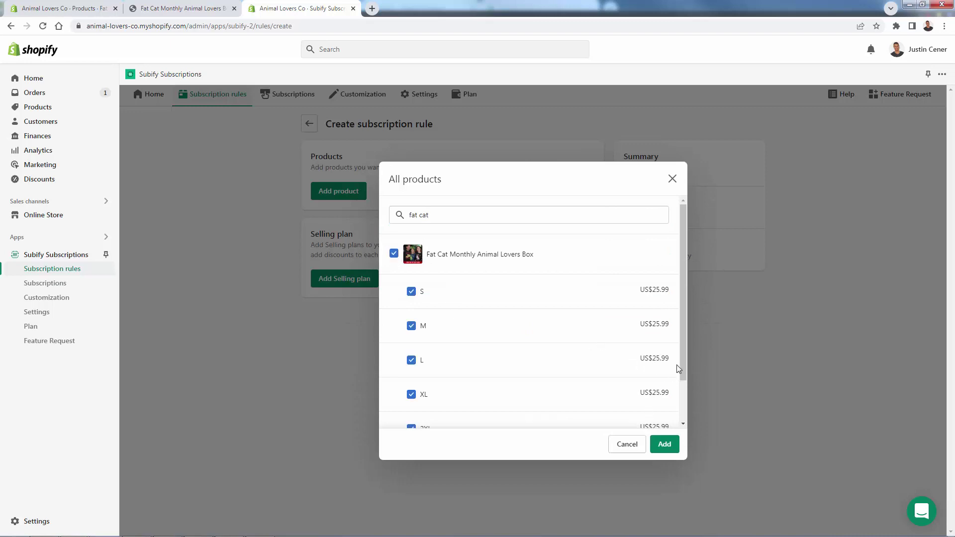
left_click_drag(683, 368, 687, 312)
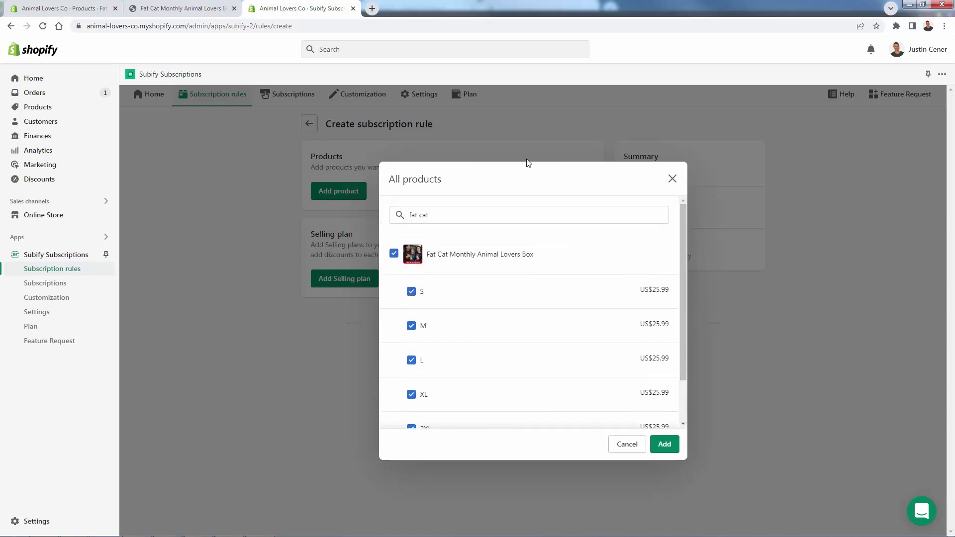
left_click(665, 445)
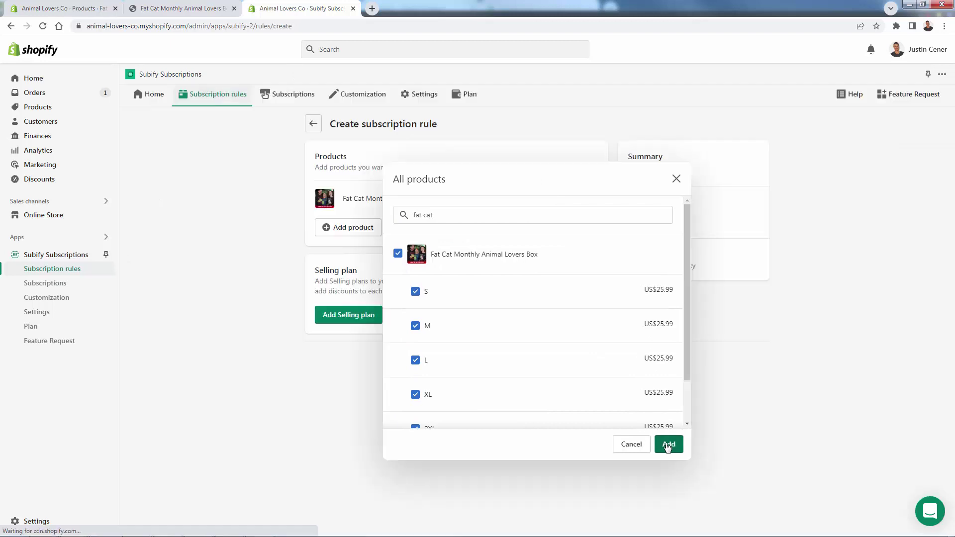
left_click(189, 9)
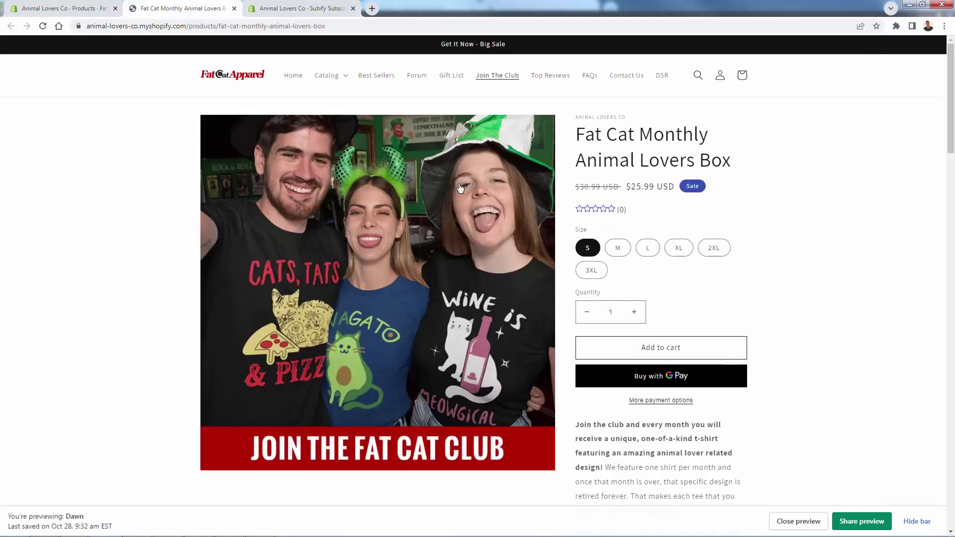
left_click(306, 9)
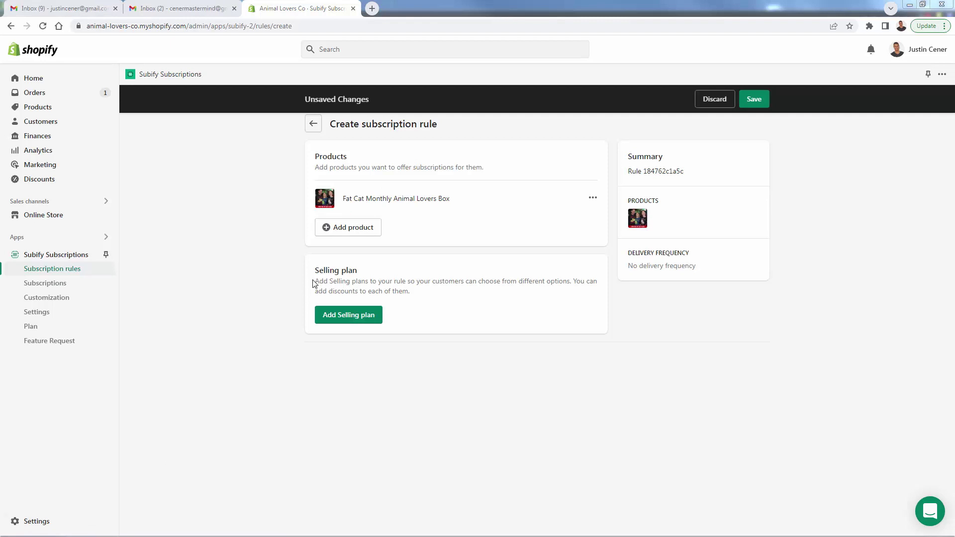
Step: Highlight and then deselect the Selling plan description text on the rule page
left_click_drag(315, 284, 443, 290)
left_click(445, 291)
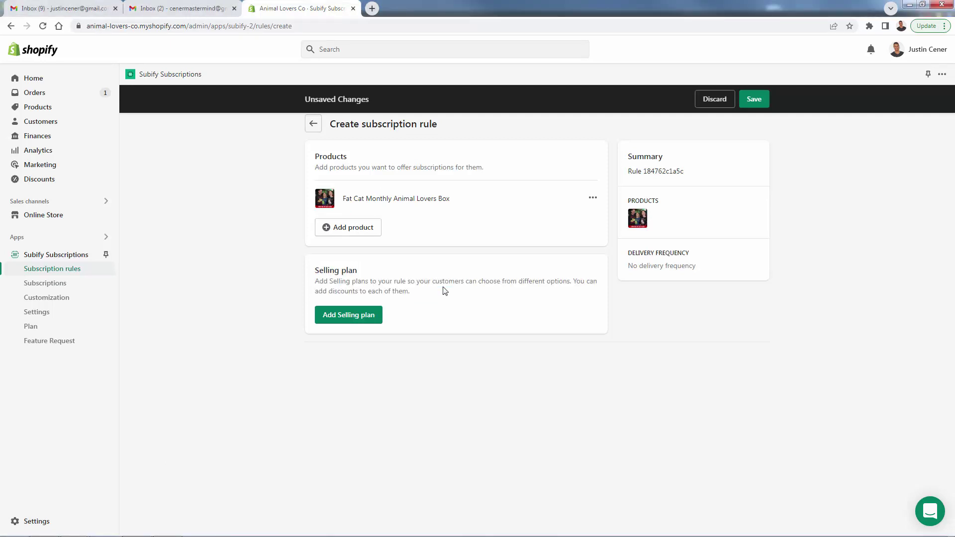
Step: Add a Pay-per-delivery selling plan delivering every 1 Months
left_click(352, 320)
mouse_move(421, 253)
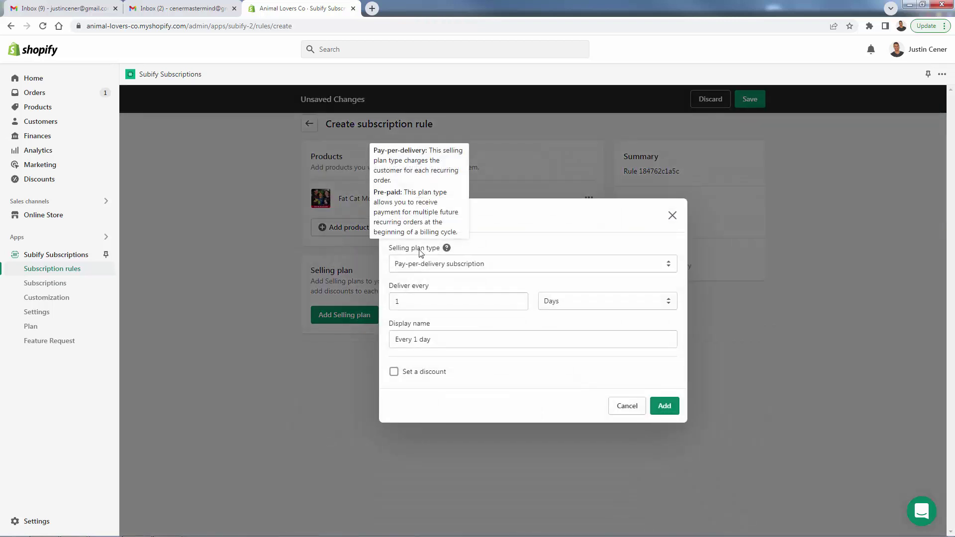
left_click(426, 264)
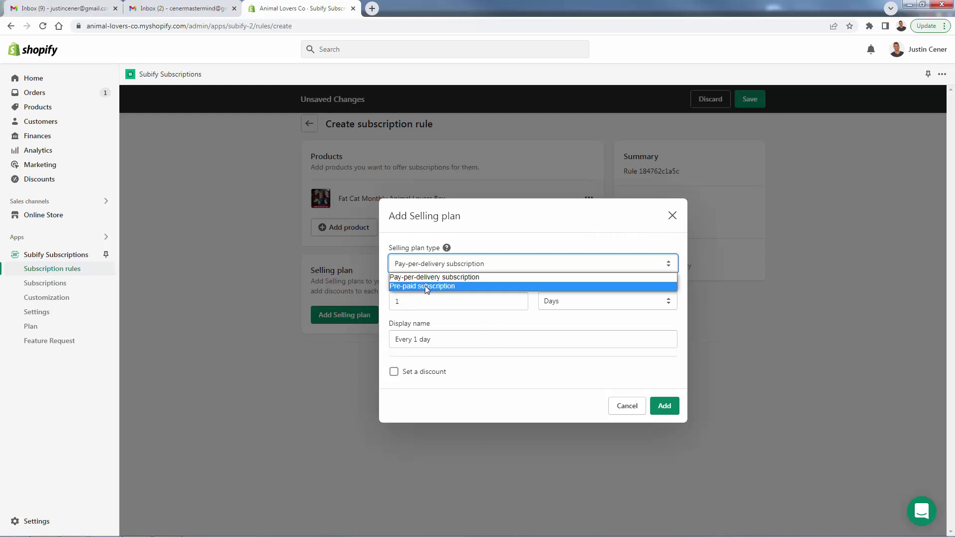
left_click(427, 286)
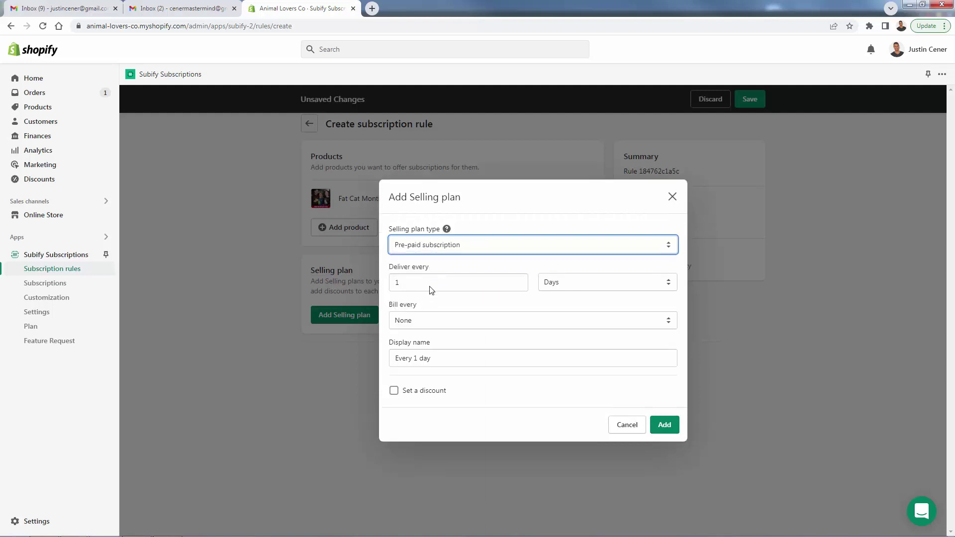
left_click(428, 248)
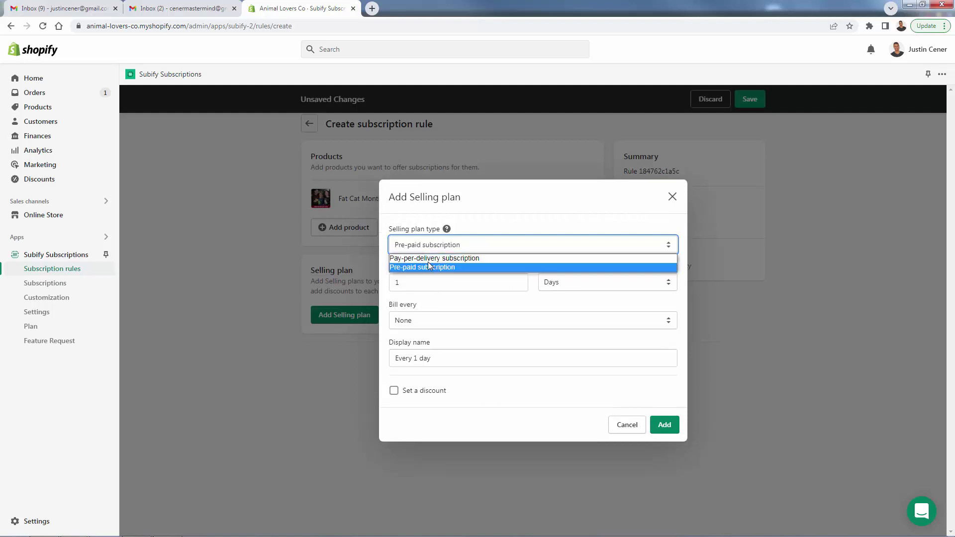
left_click(428, 259)
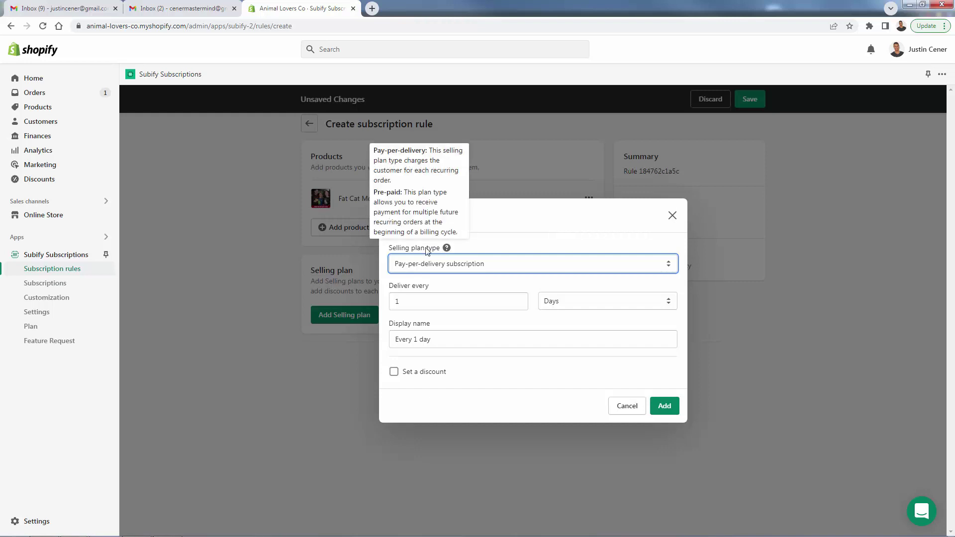
mouse_move(413, 250)
left_click(560, 302)
left_click(561, 337)
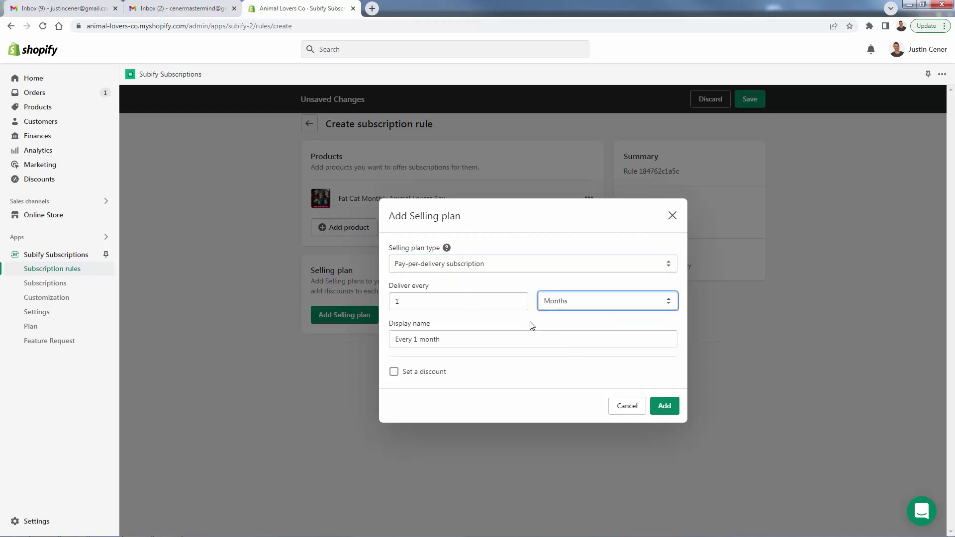
Step: Name the plan 'Ships On The 1st Of Every Month'
triple_click(450, 334)
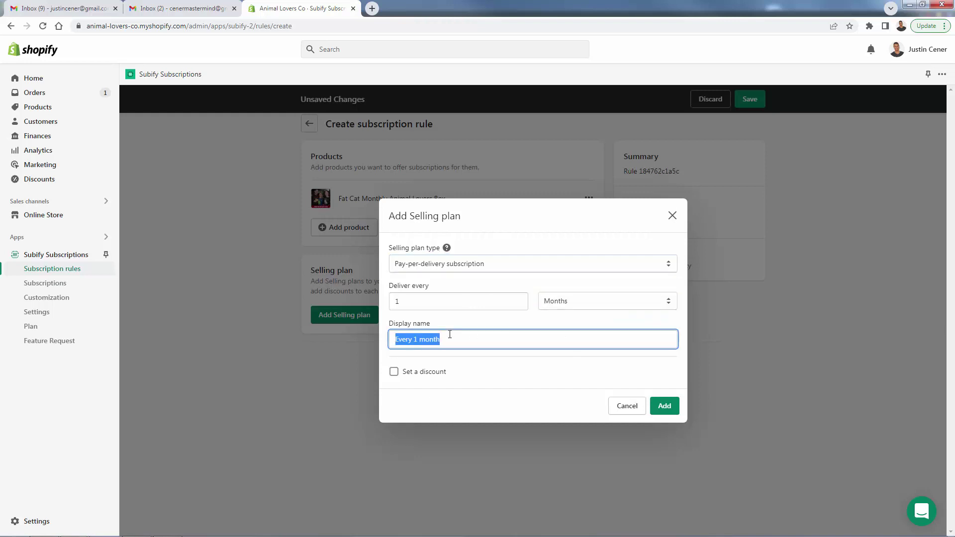
type("Monthly")
triple_click(450, 334)
type("B")
key("BackSpace")
type("Ships On The 1st Of Every Month")
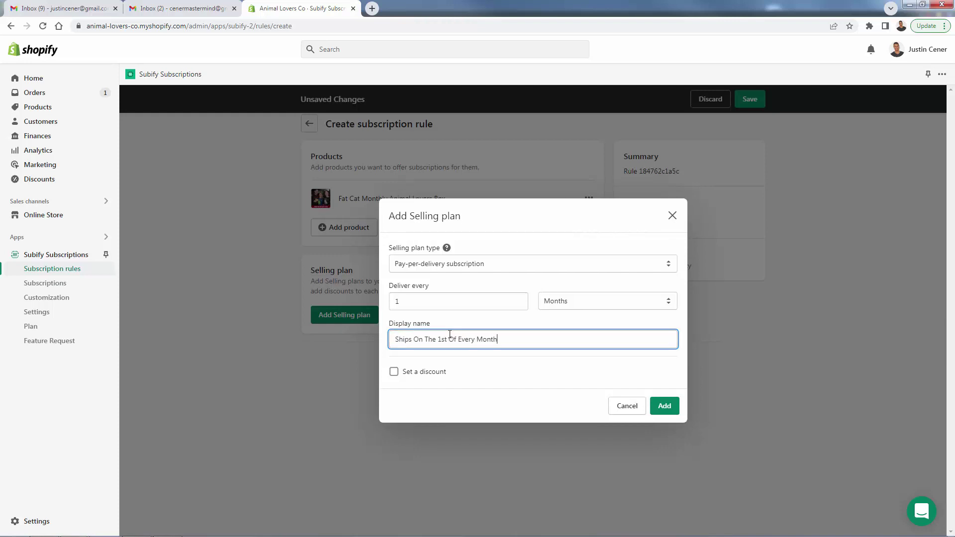
mouse_move(446, 248)
left_click(488, 373)
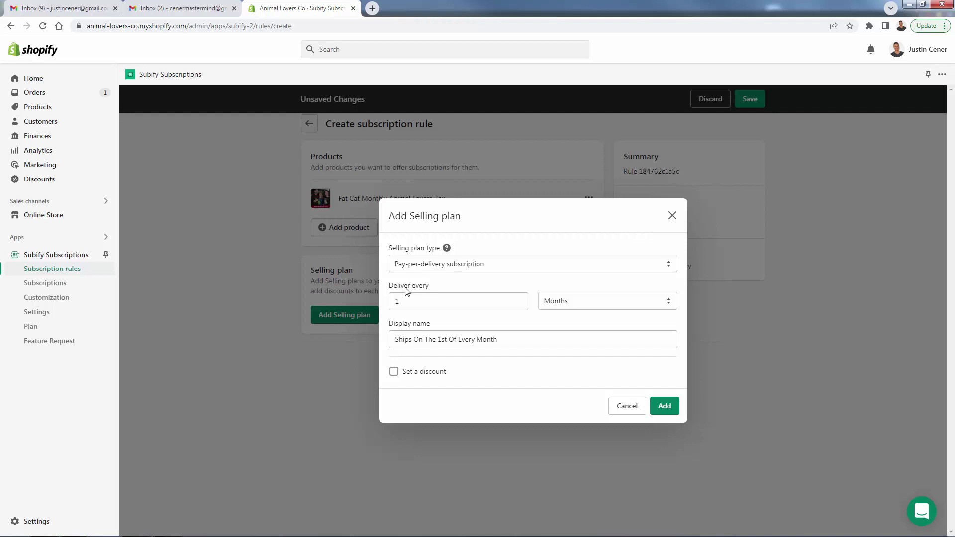
Step: Cycle the delivery unit through days and years, ending back on months
left_click(597, 302)
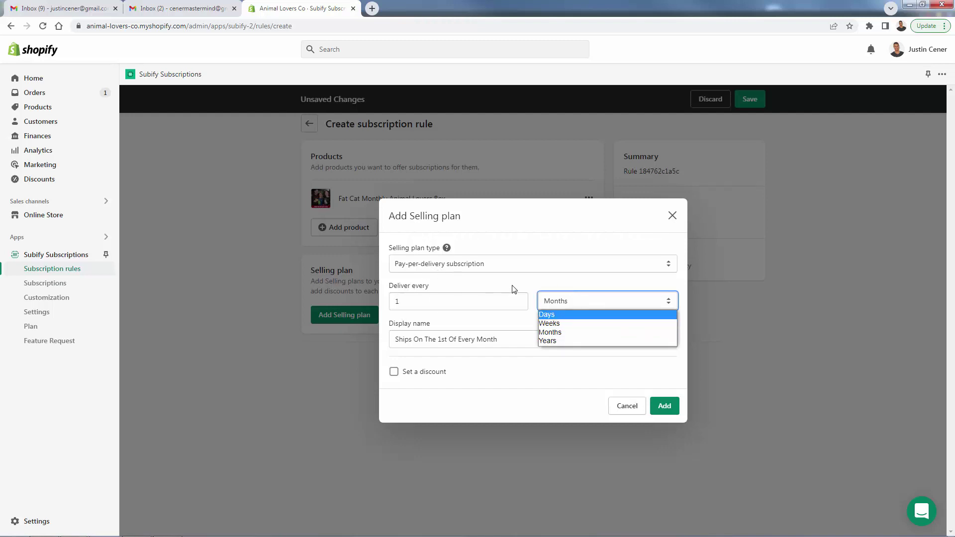
left_click(464, 335)
left_click(578, 309)
left_click(576, 317)
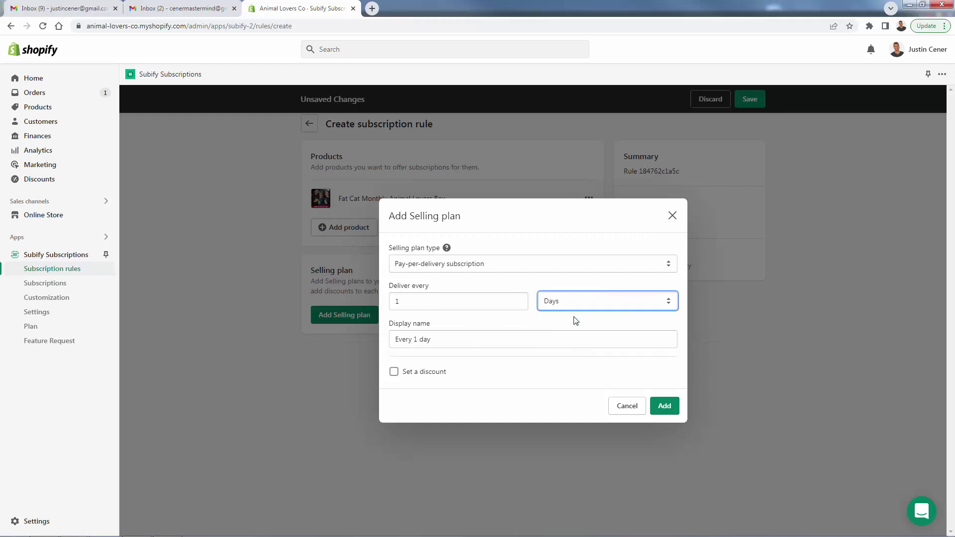
left_click(565, 301)
left_click(561, 329)
left_click(561, 304)
left_click(565, 332)
left_click(557, 304)
left_click(567, 341)
left_click(587, 302)
left_click(576, 333)
Step: Try every 2 weeks, then set delivery back to every 1 month and enable a discount
left_click(570, 305)
left_click(572, 322)
double_click(455, 301)
type("2")
left_click(479, 285)
left_click(557, 301)
left_click(550, 332)
double_click(435, 302)
type("1")
left_click(478, 226)
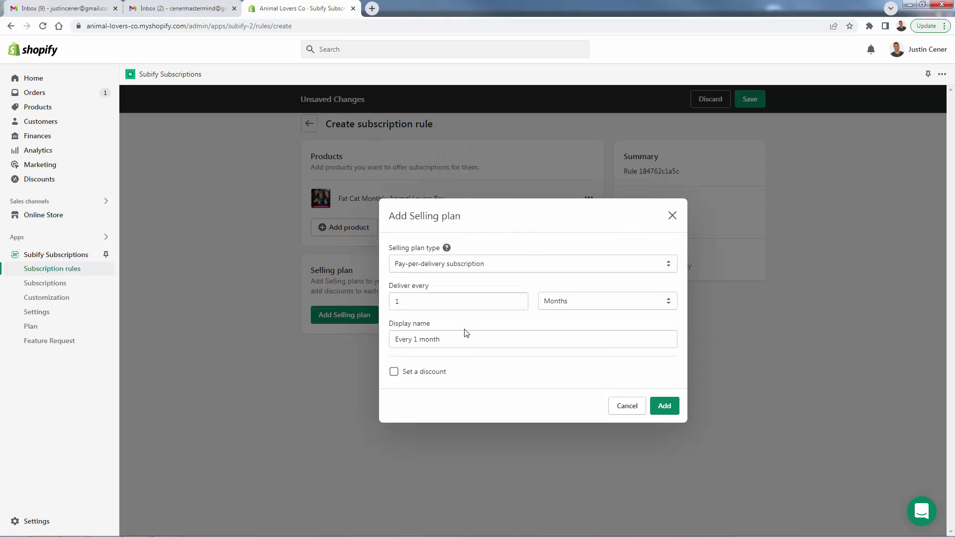
left_click(395, 371)
Step: Enter a 10% discount, then clear it and turn the discount off
left_click(402, 372)
type("10")
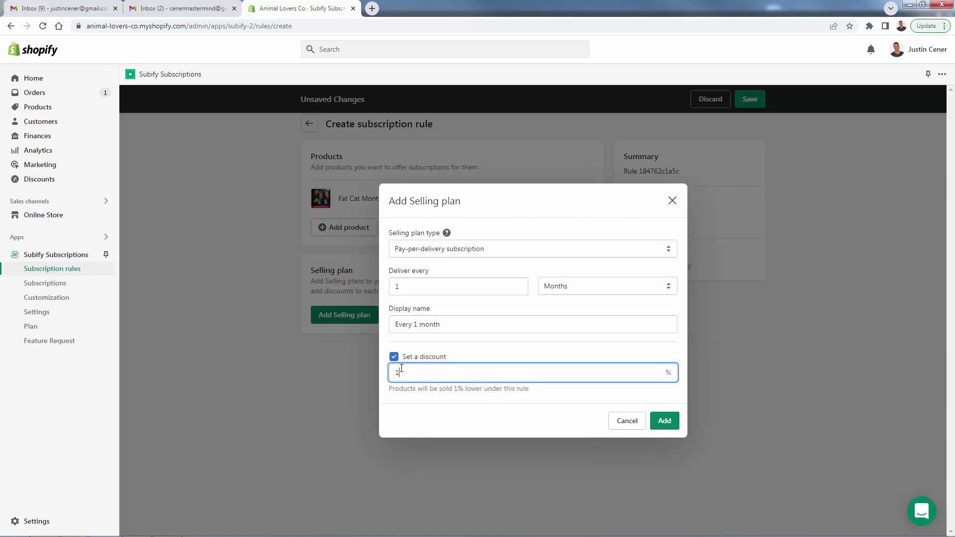
double_click(402, 369)
key("BackSpace")
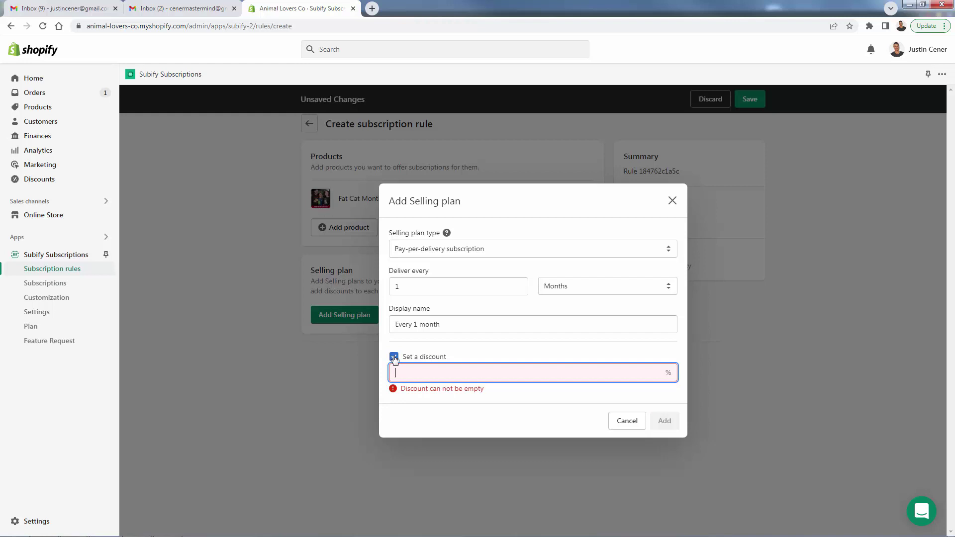
left_click(394, 356)
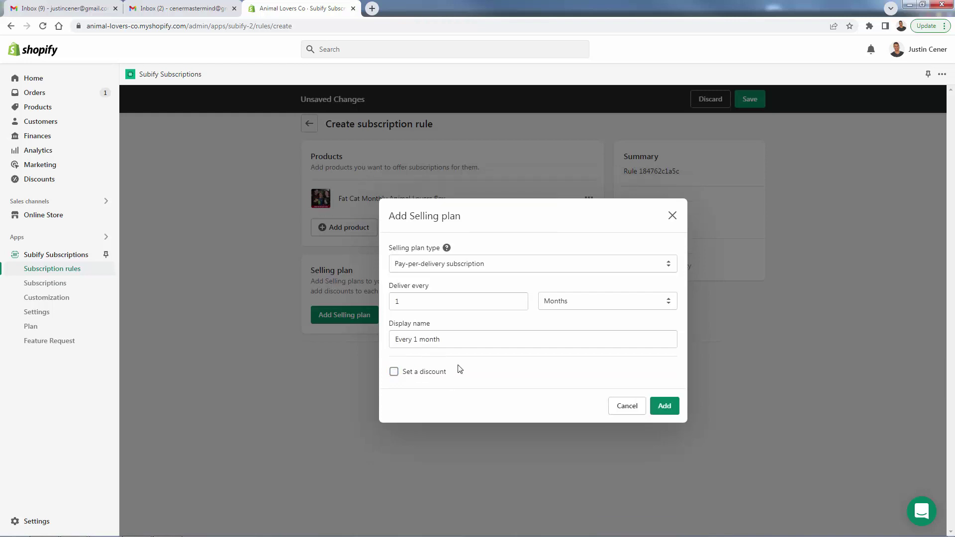
Step: Try a 50% discount, remove it, and add the Every 1 month plan without discount
left_click(395, 372)
left_click(438, 377)
type("50")
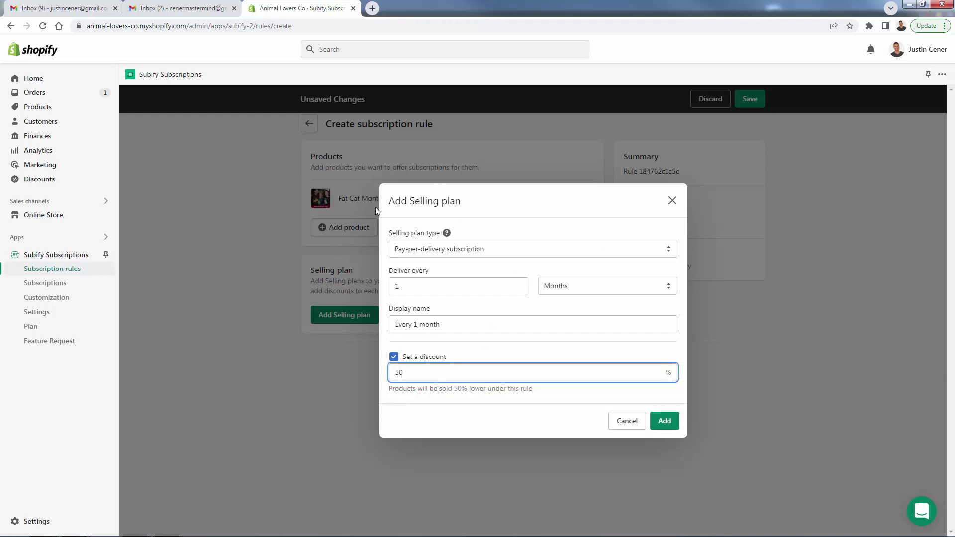
left_click(404, 359)
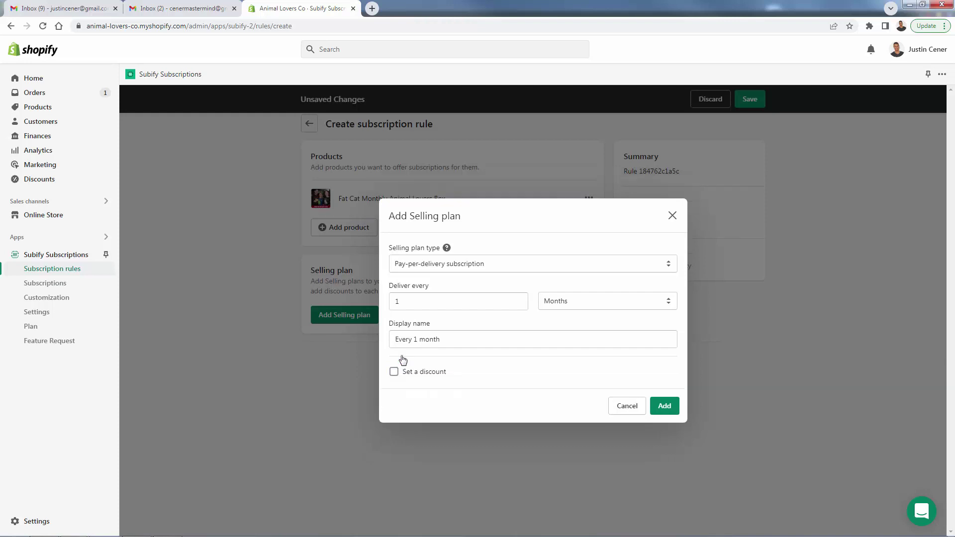
left_click(669, 409)
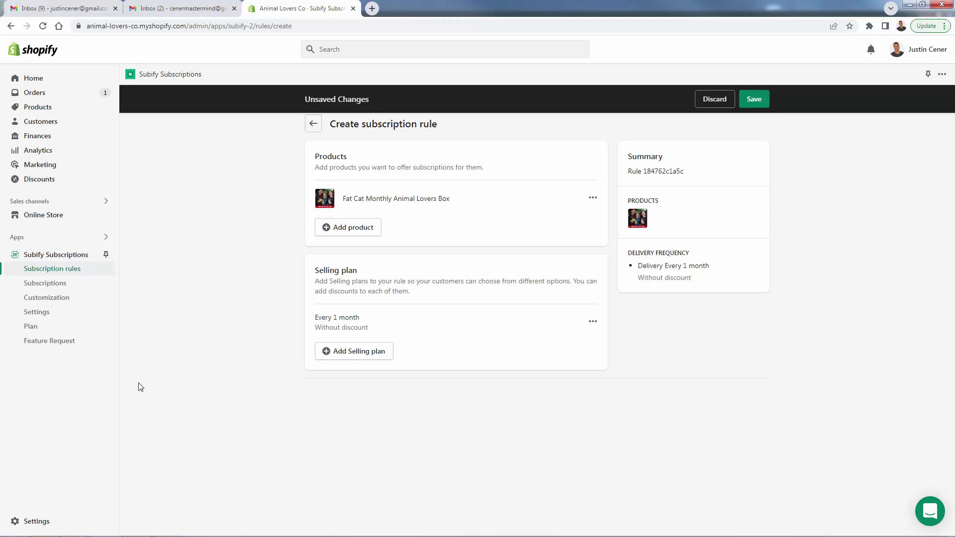
left_click(335, 352)
Step: Make the new plan a Pre-paid subscription with discounting enabled
left_click(469, 263)
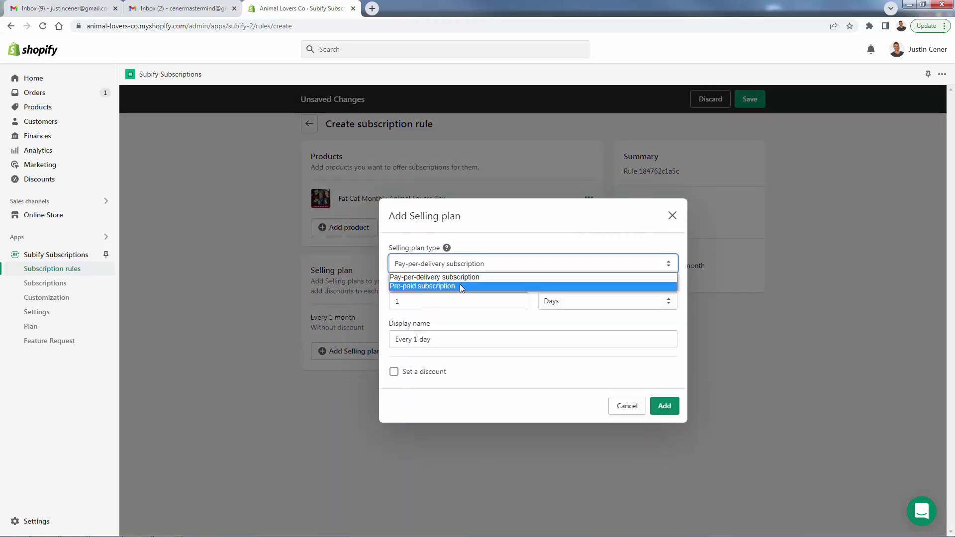
left_click(459, 286)
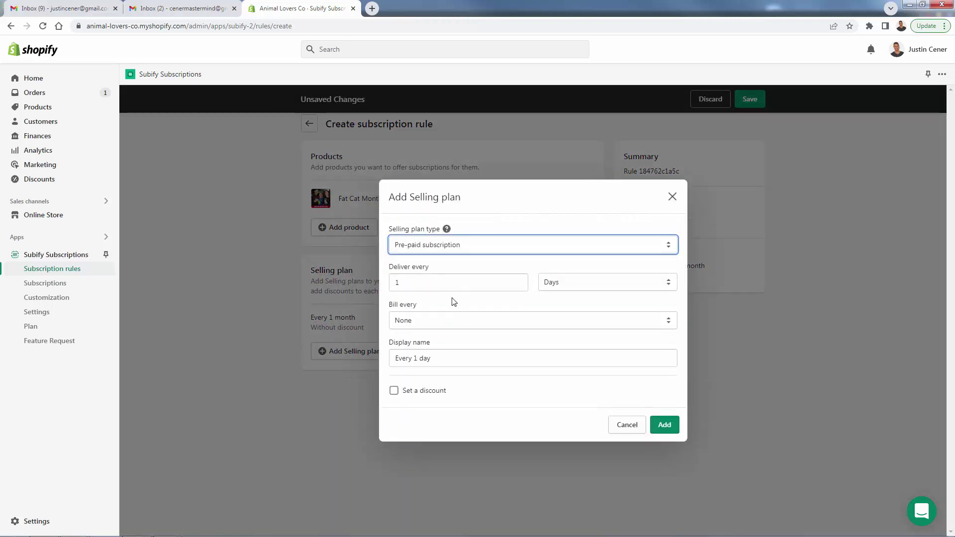
right_click(592, 285)
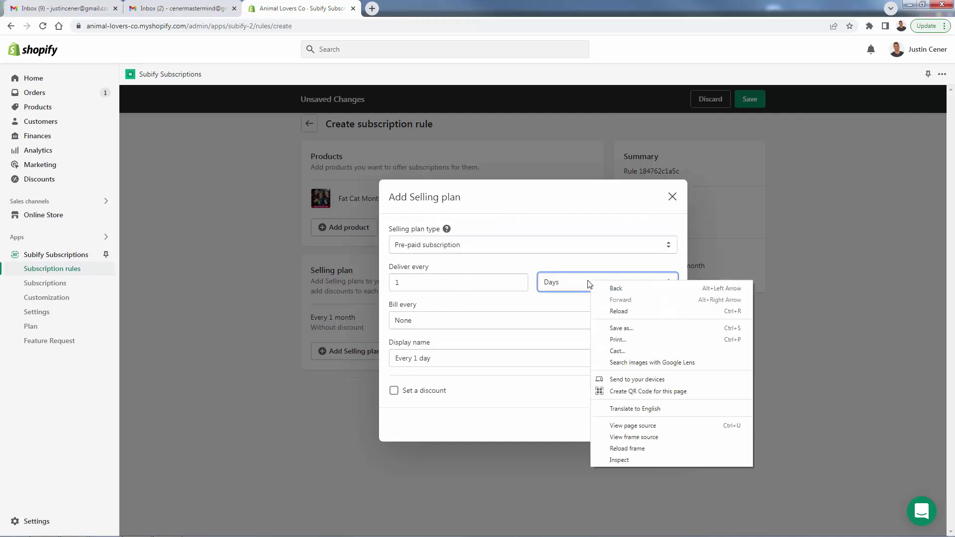
left_click(514, 271)
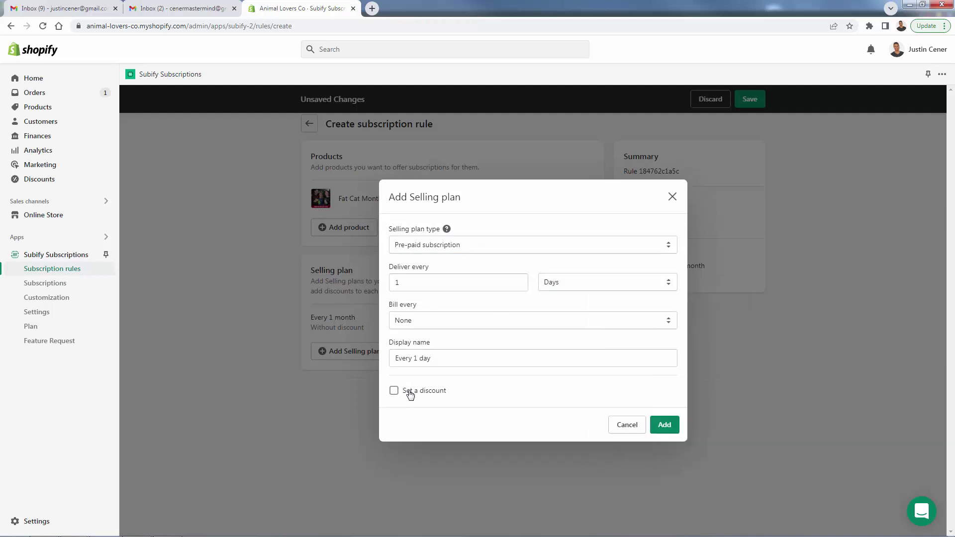
left_click(408, 389)
Step: Name the plan 'Save If You Pay Upfront', set a 25% discount, and add it
triple_click(444, 344)
type("Save If You B")
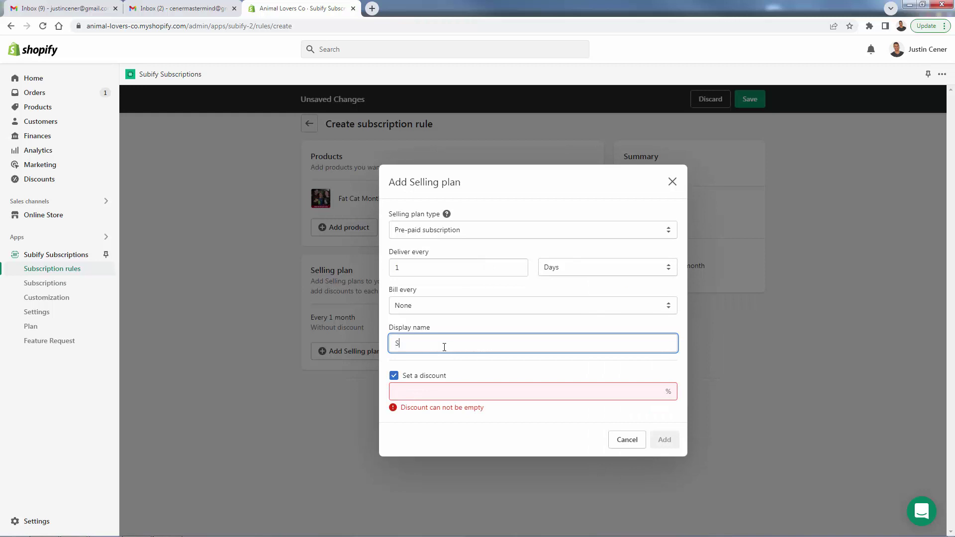
key("BackSpace")
type("Oay")
key("BackSpace")
key("BackSpace")
type("Pay Upfront")
left_click(485, 387)
type("25")
left_click(492, 426)
key("Return")
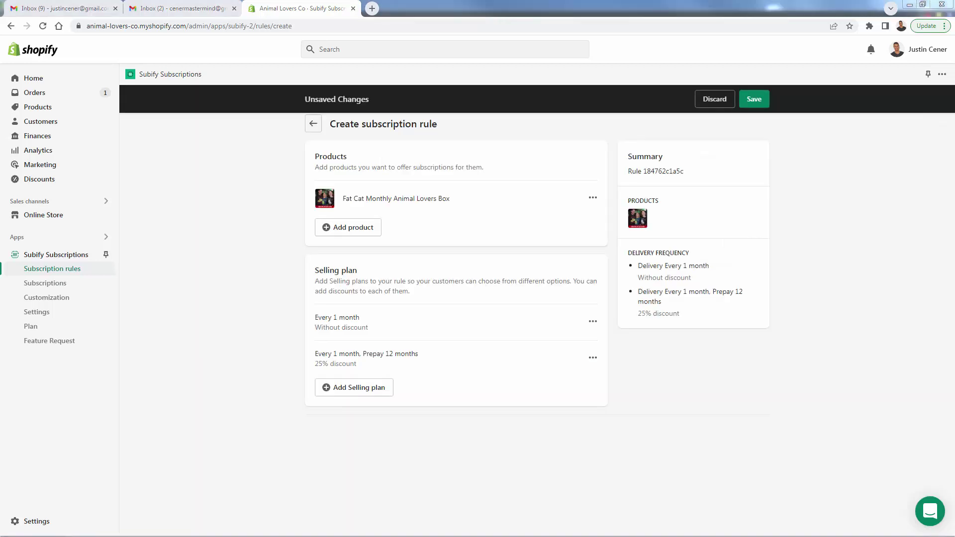
Step: Return to the admin tab and save the rule with its two selling plans
left_click_drag(661, 252, 734, 324)
left_click(734, 324)
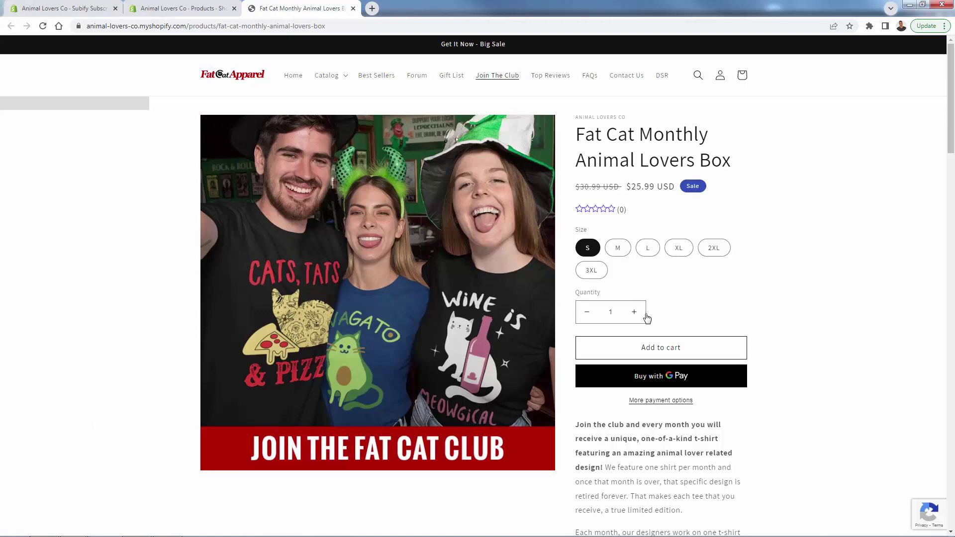
scroll(149, 305, "down", 4)
scroll(149, 305, "up", 4)
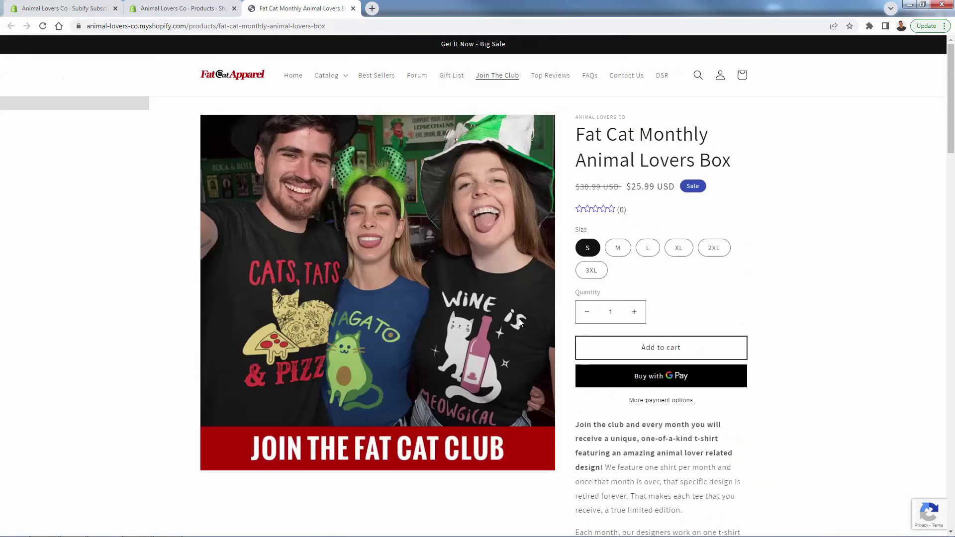
key("ctrl+1")
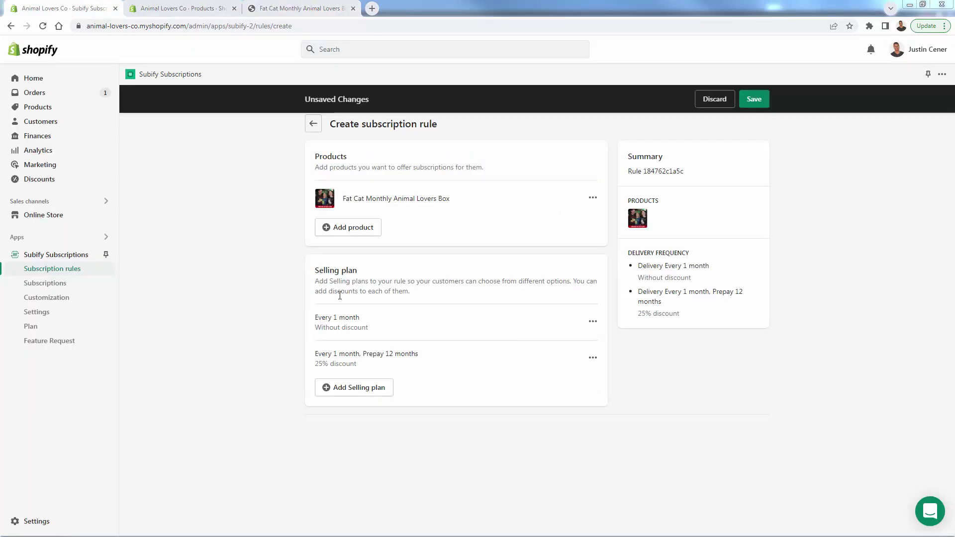
left_click(756, 105)
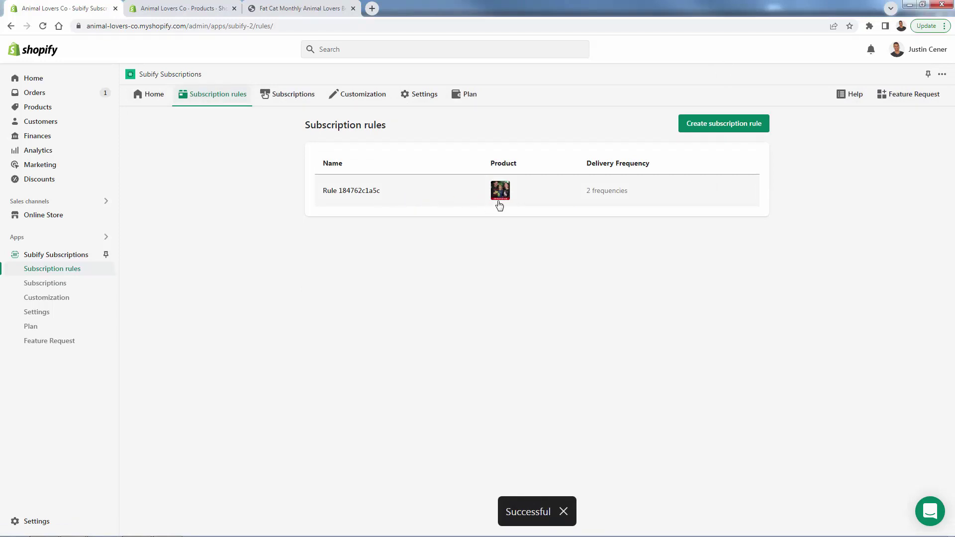
left_click(367, 104)
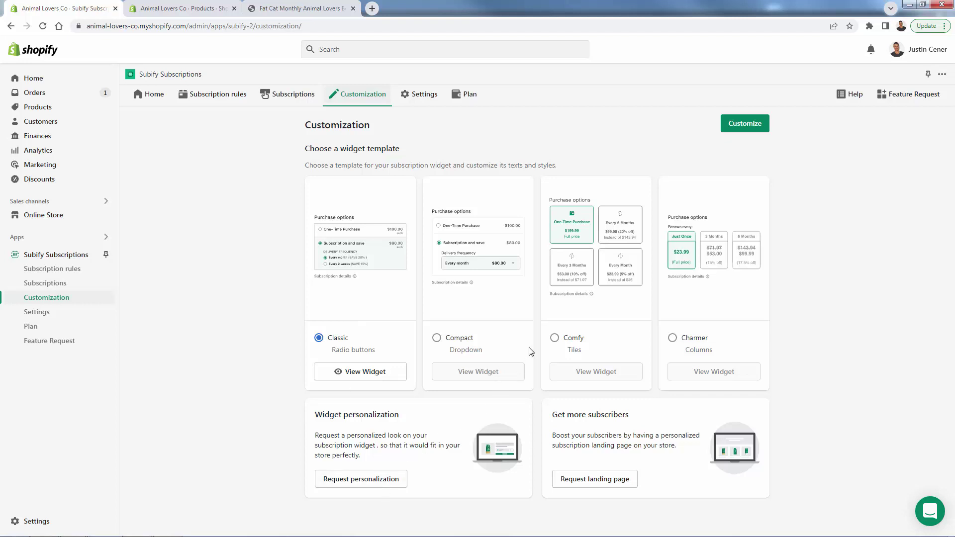
Step: Compare Compact, Comfy and Charmer, pick the Classic template, and preview it on the storefront
left_click(442, 341)
left_click(555, 338)
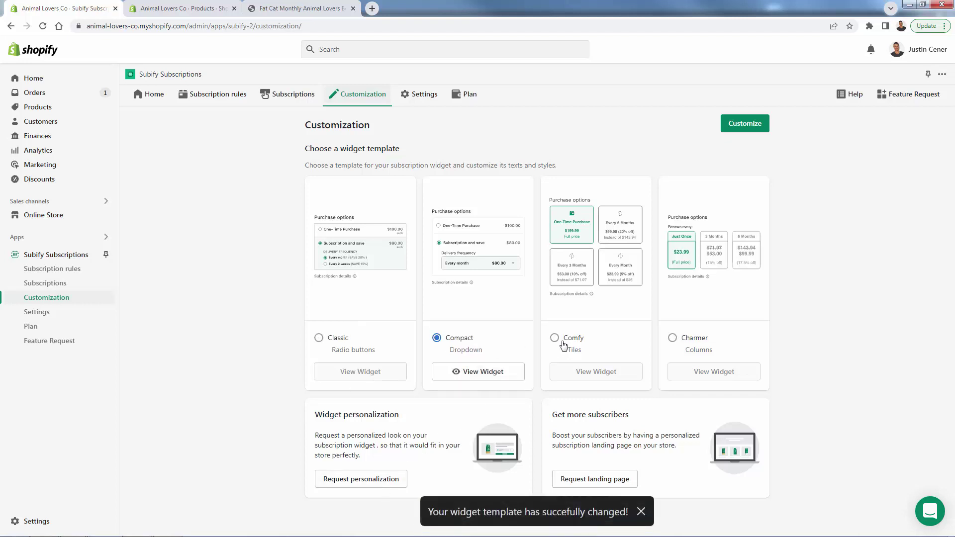
left_click(672, 338)
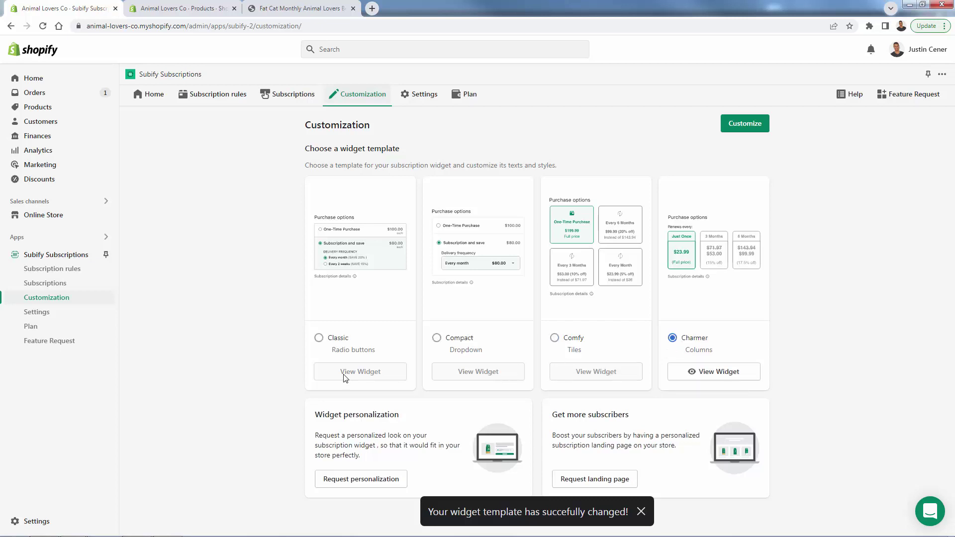
left_click(331, 338)
left_click(337, 371)
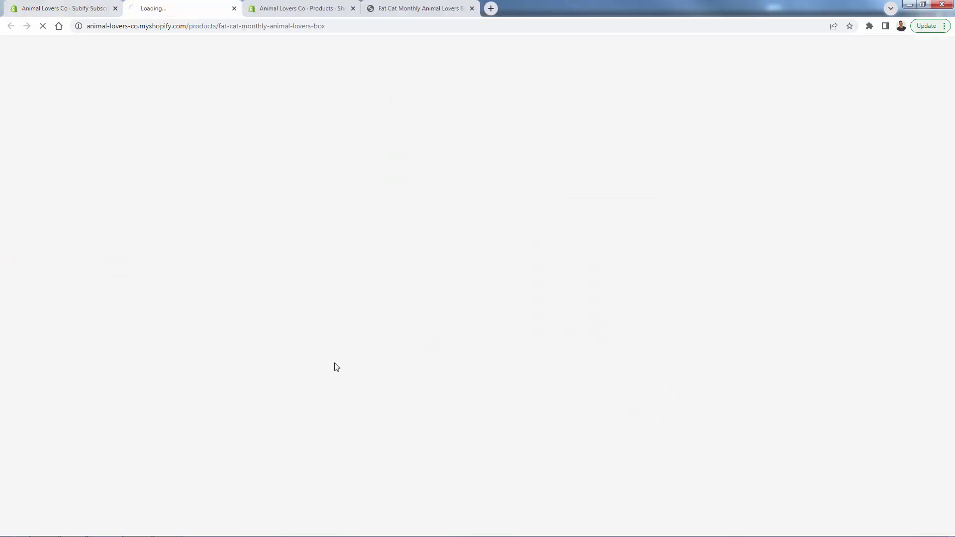
Step: Reload the product page and select the Subscribe and save purchase option
left_click(416, 10)
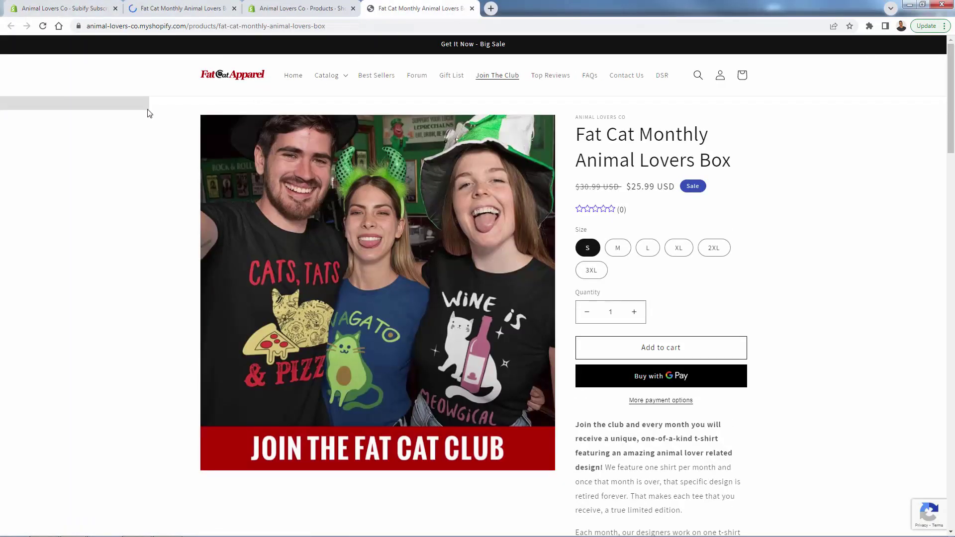
left_click(43, 26)
scroll(710, 319, "down", 2)
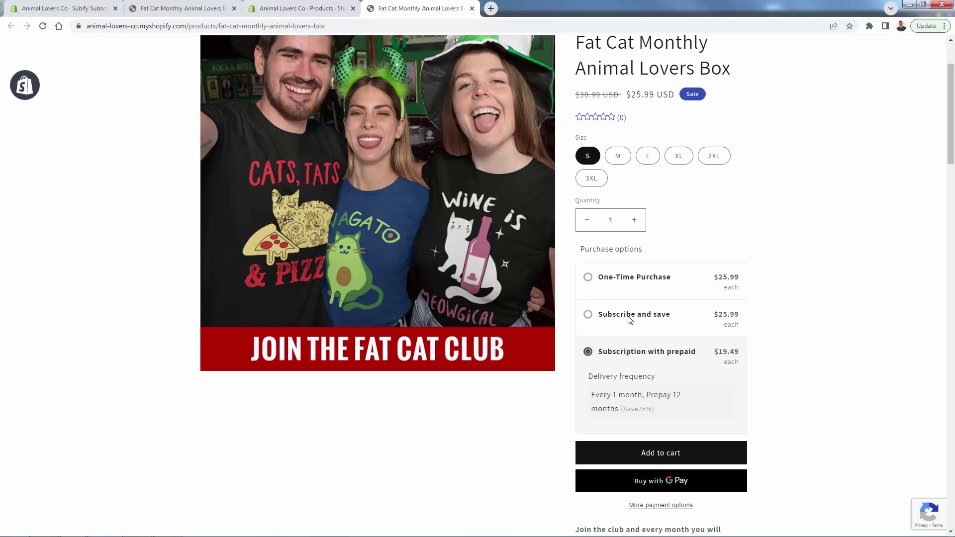
scroll(709, 269, "up", 2)
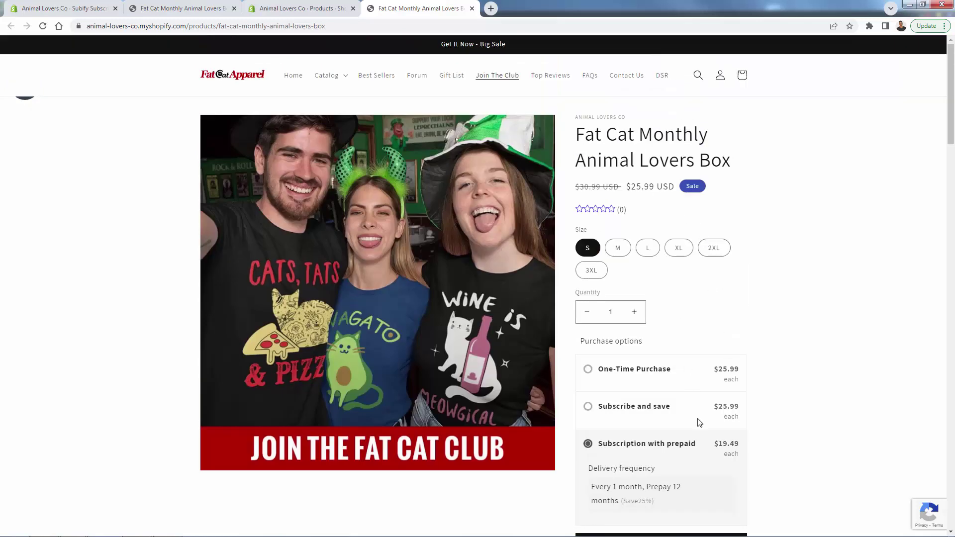
scroll(650, 384, "down", 2)
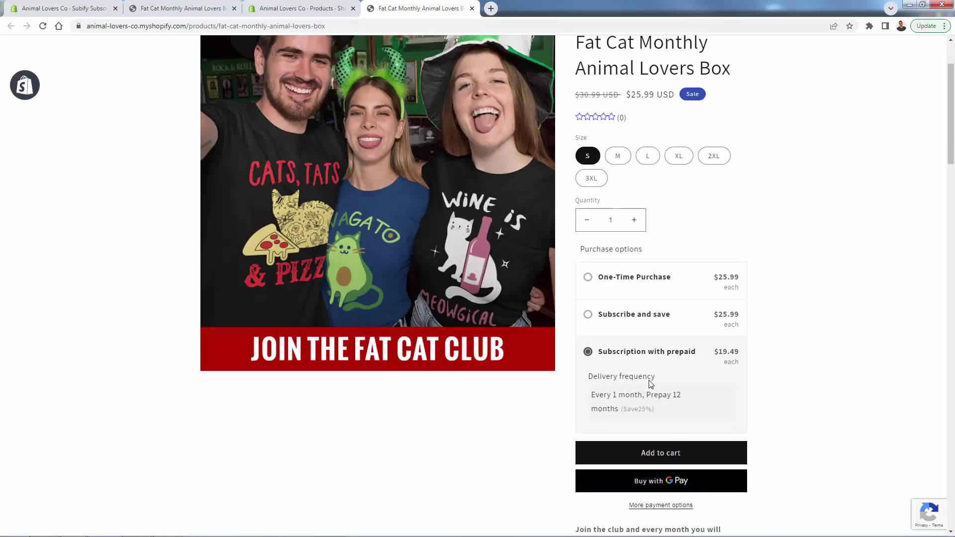
left_click(588, 314)
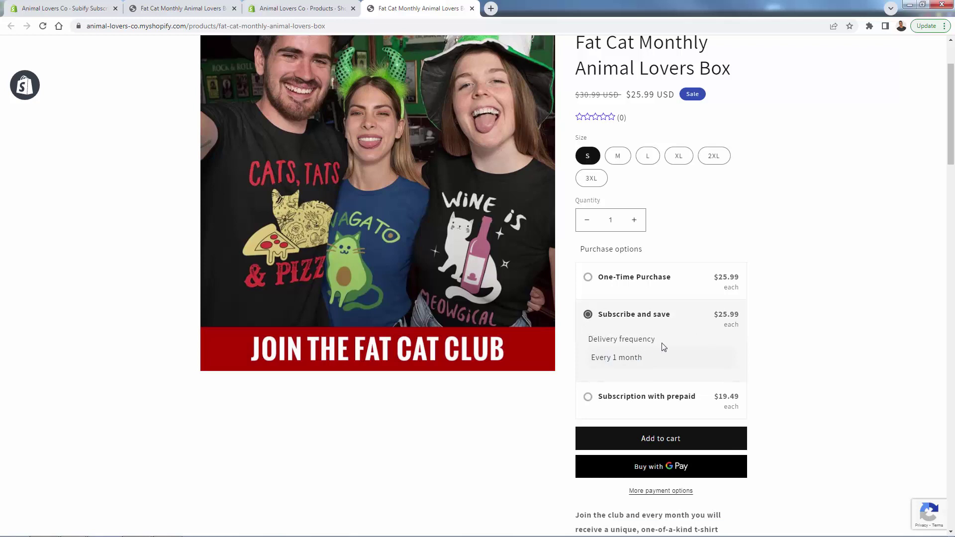
left_click_drag(591, 340, 649, 362)
left_click(650, 362)
left_click(603, 341)
Step: Compare the prepaid option, return to Subscribe and save, and add a size S box to the cart
left_click(592, 398)
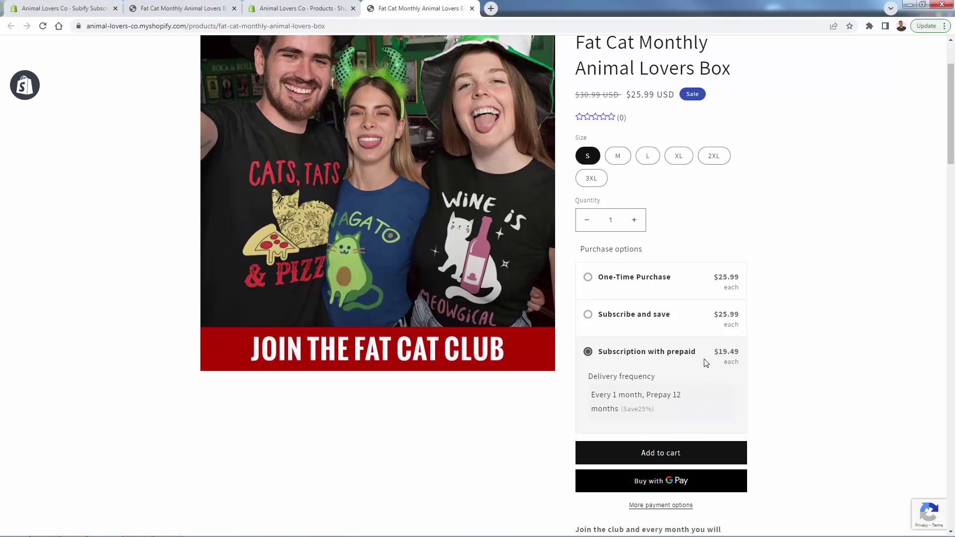
left_click(610, 321)
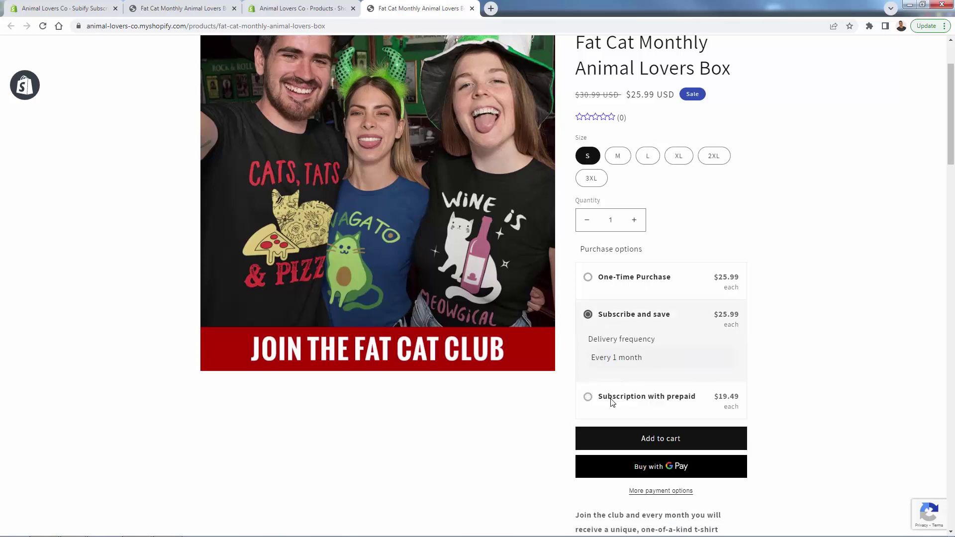
scroll(613, 368, "up", 2)
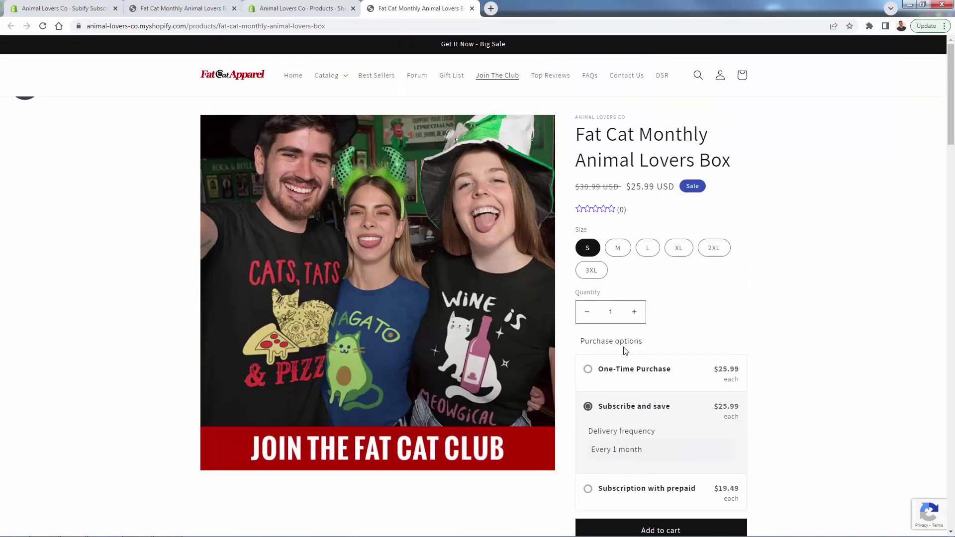
scroll(681, 291, "down", 1)
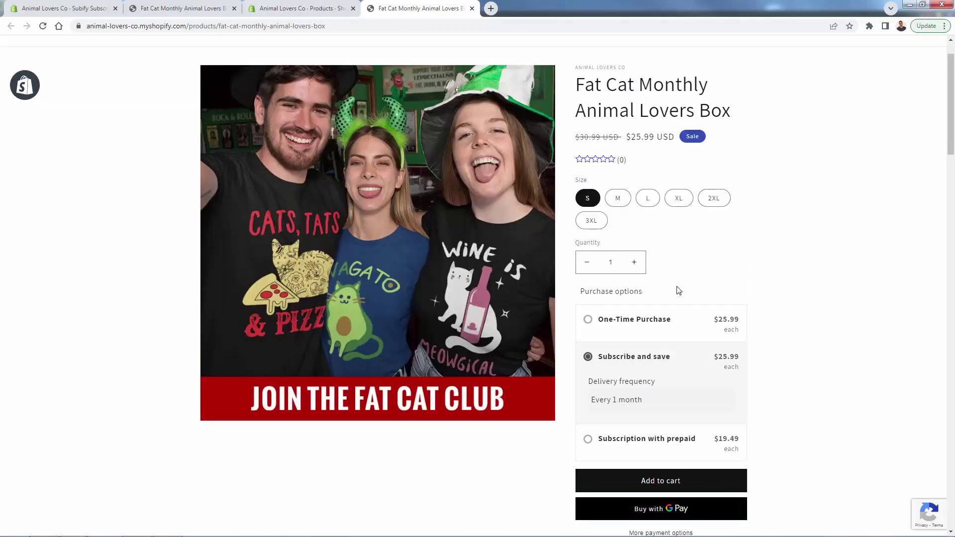
left_click(590, 443)
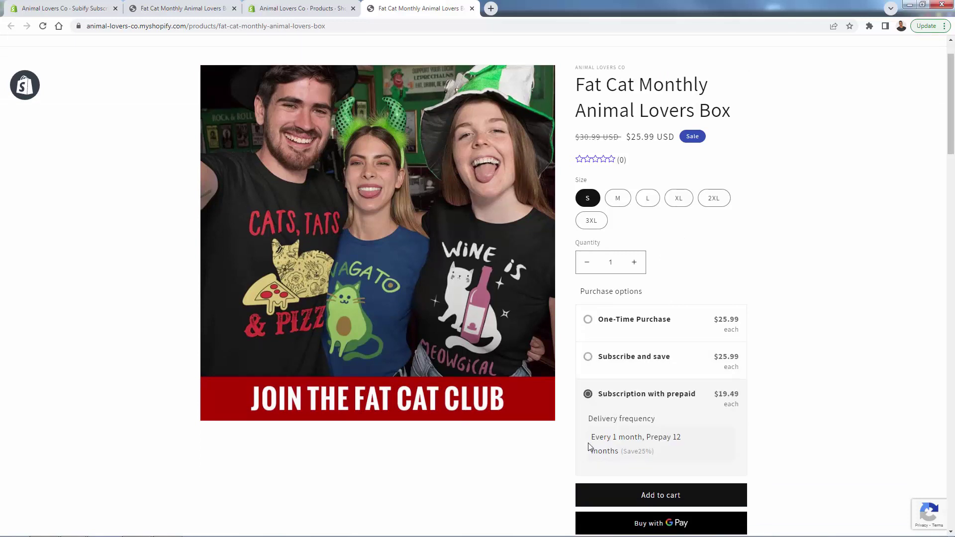
left_click(588, 357)
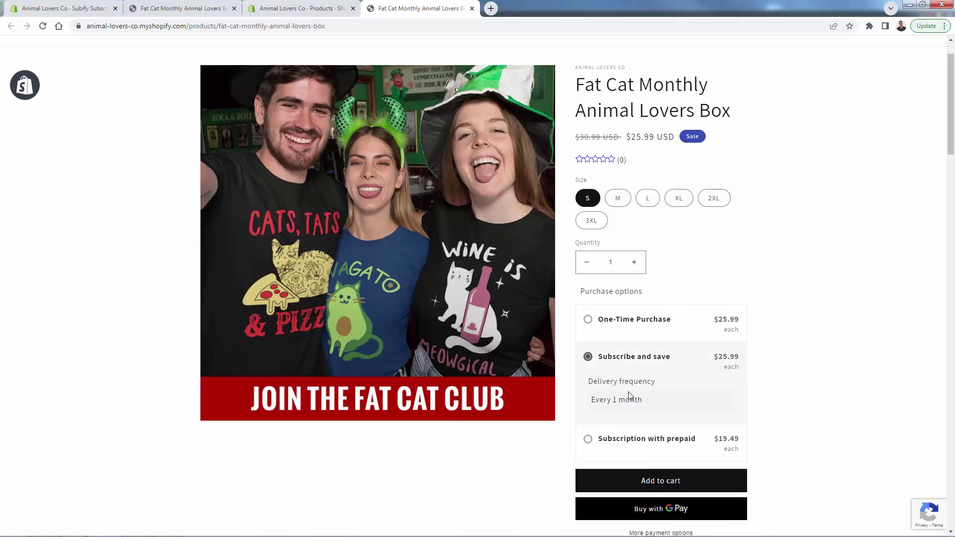
left_click(657, 481)
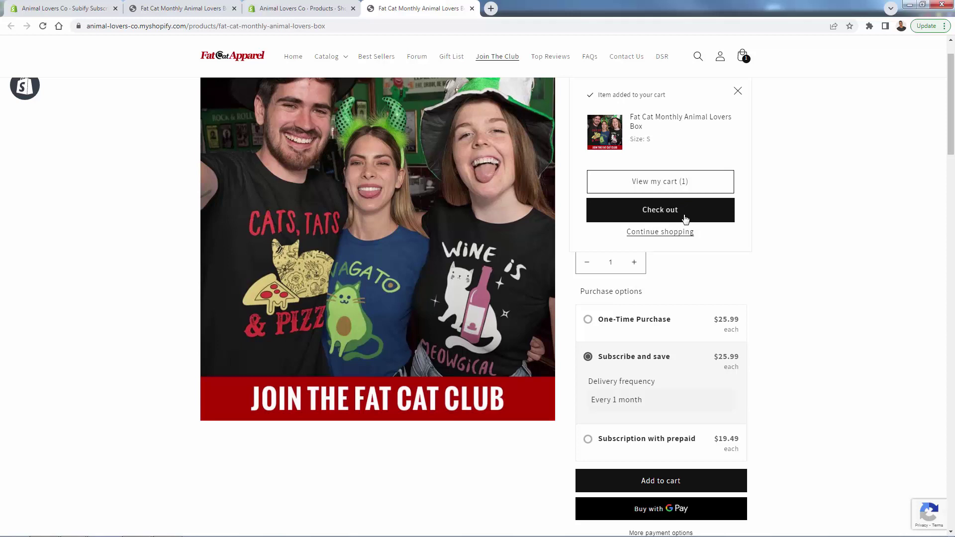
Step: Dismiss the storefront's added-to-cart popup, then set the Subify widget template to Compact (Dropdown)
left_click(779, 336)
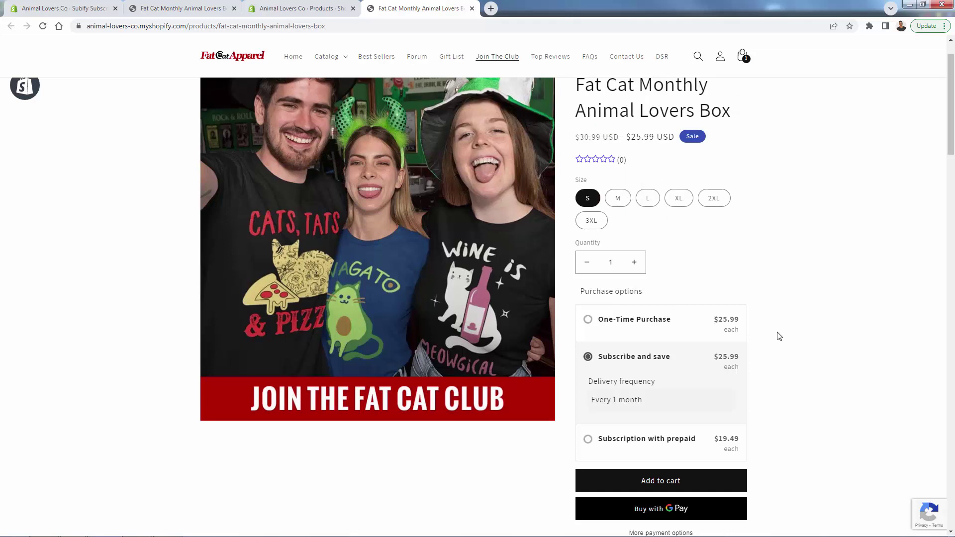
scroll(547, 283, "up", 1)
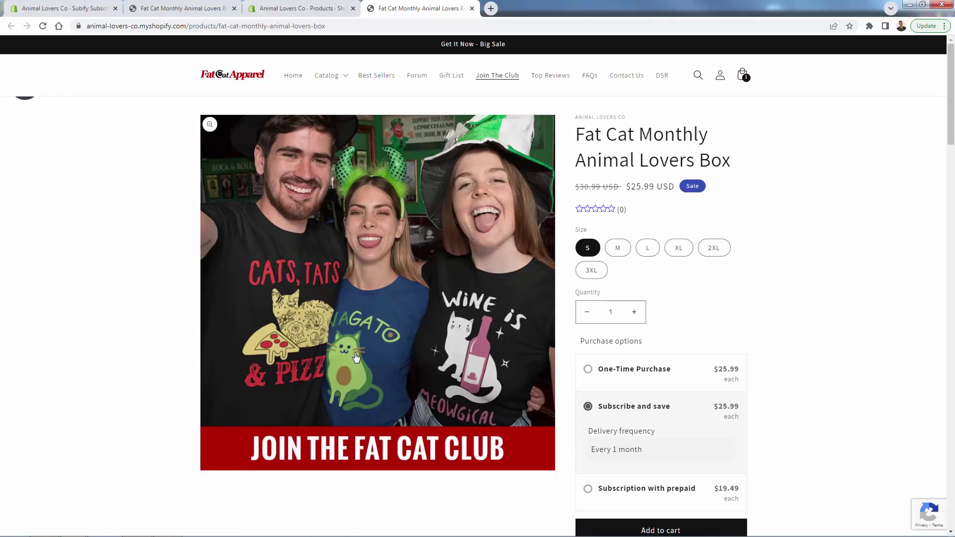
scroll(801, 404, "down", 1)
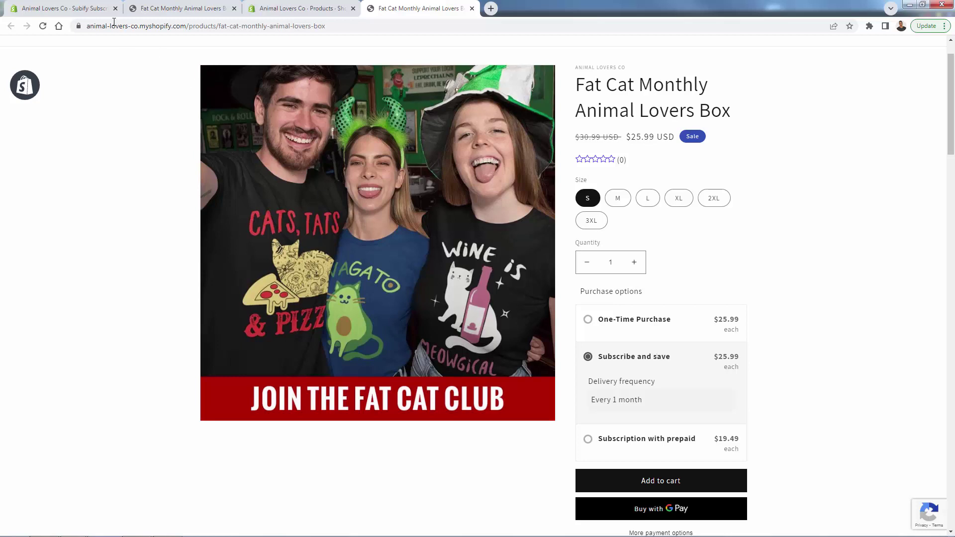
left_click(84, 10)
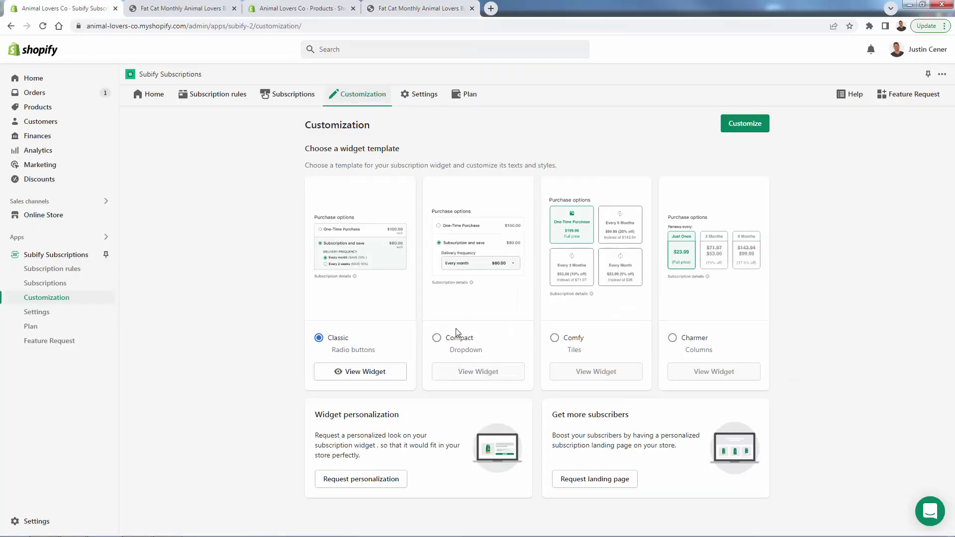
left_click(437, 339)
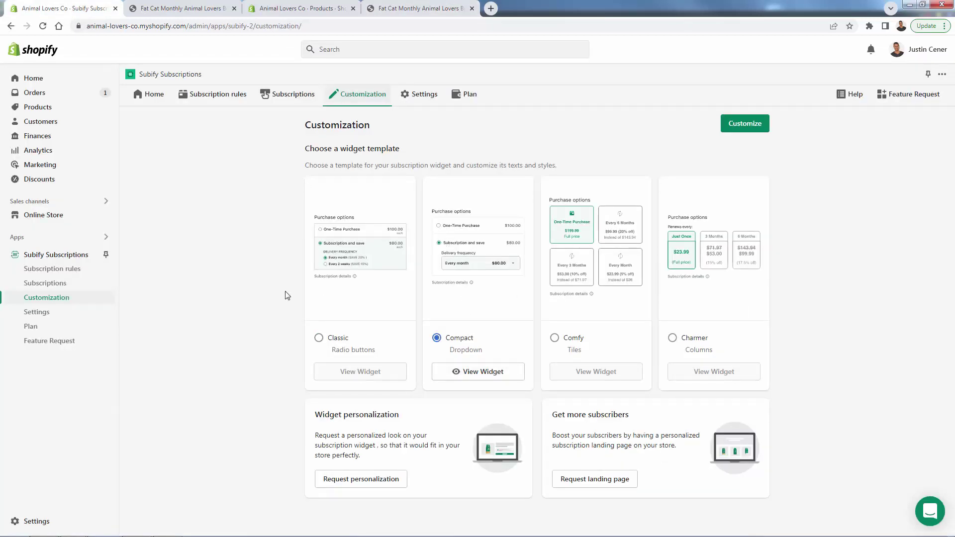